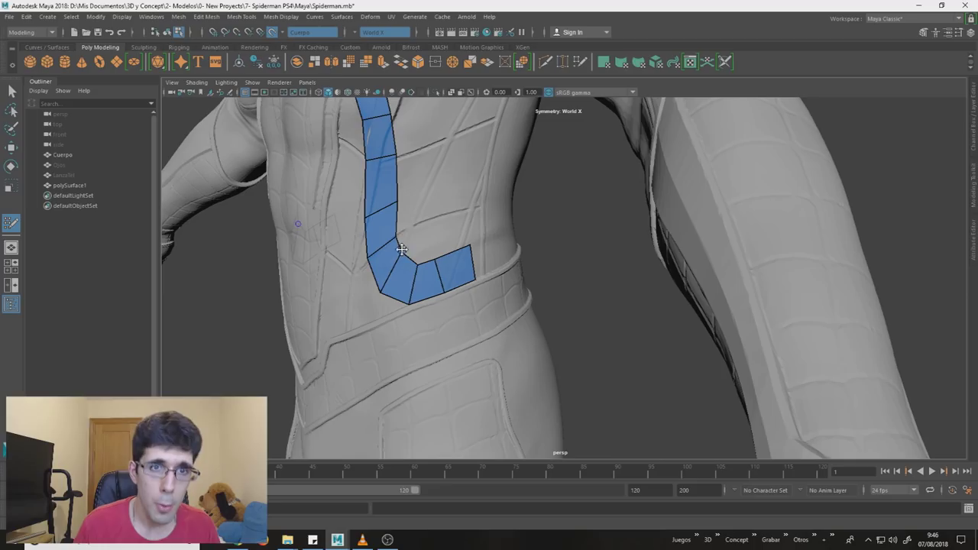
Extend the Quad Draw strip around the waist just above the belt, from the front side to the middle of the back
alt+drag(480, 283, 423, 251)
scroll(501, 244, up, 2)
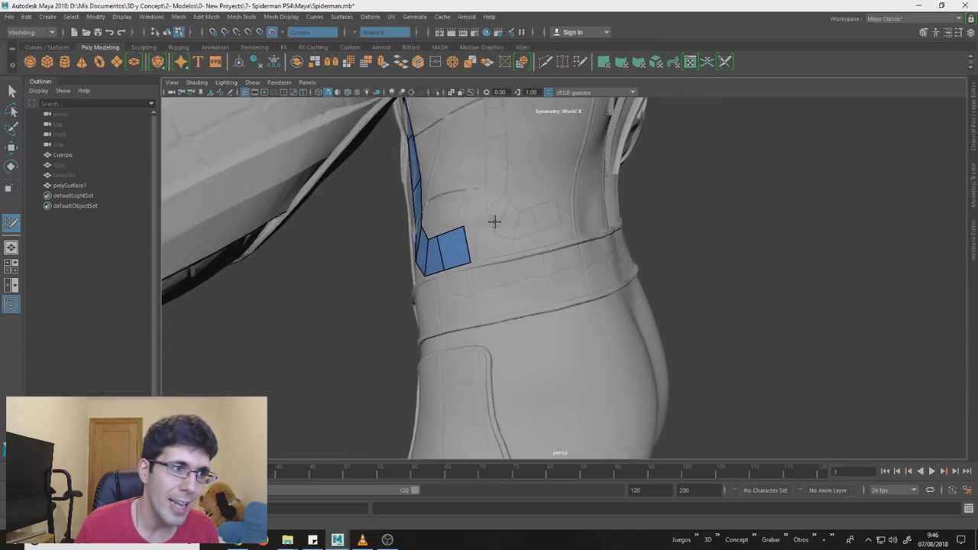
shift+click(493, 246)
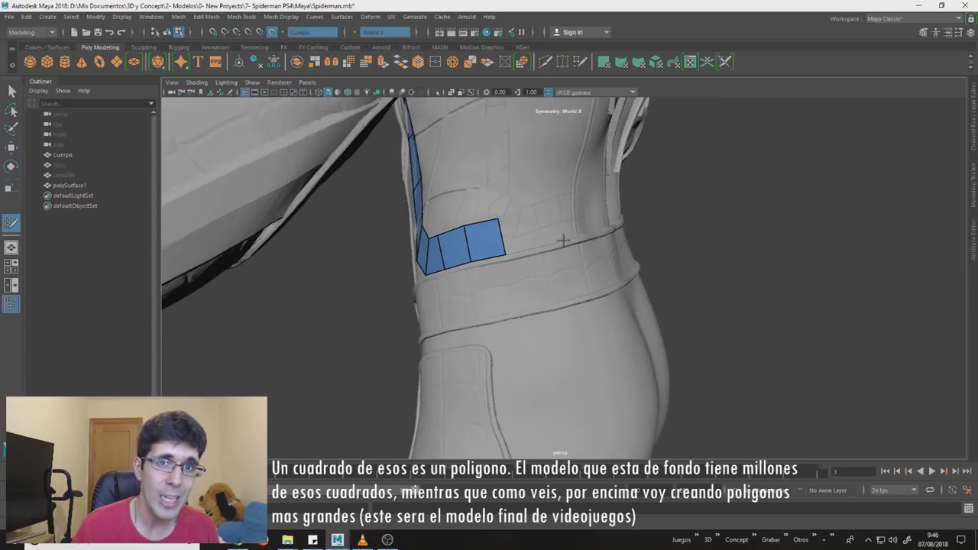
alt+drag(564, 239, 545, 203)
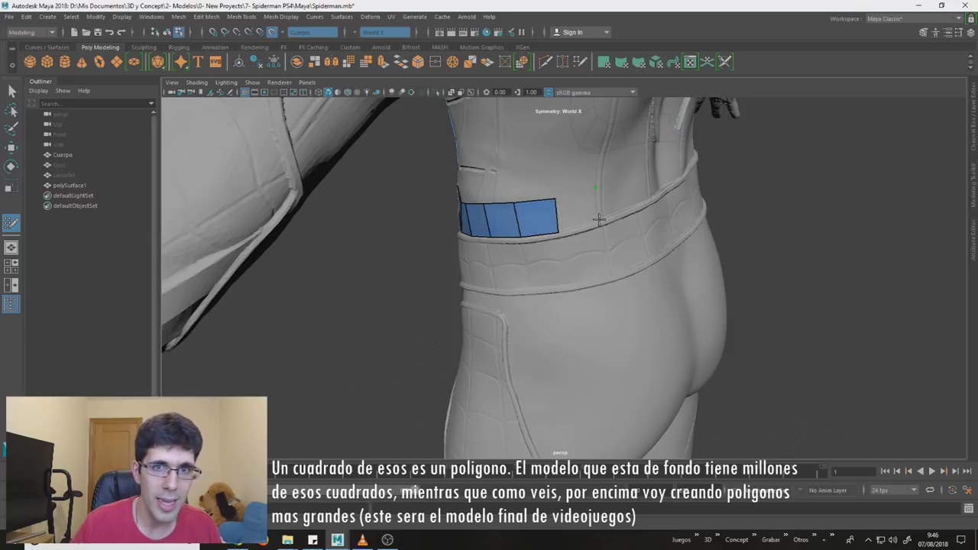
alt+drag(584, 222, 552, 247)
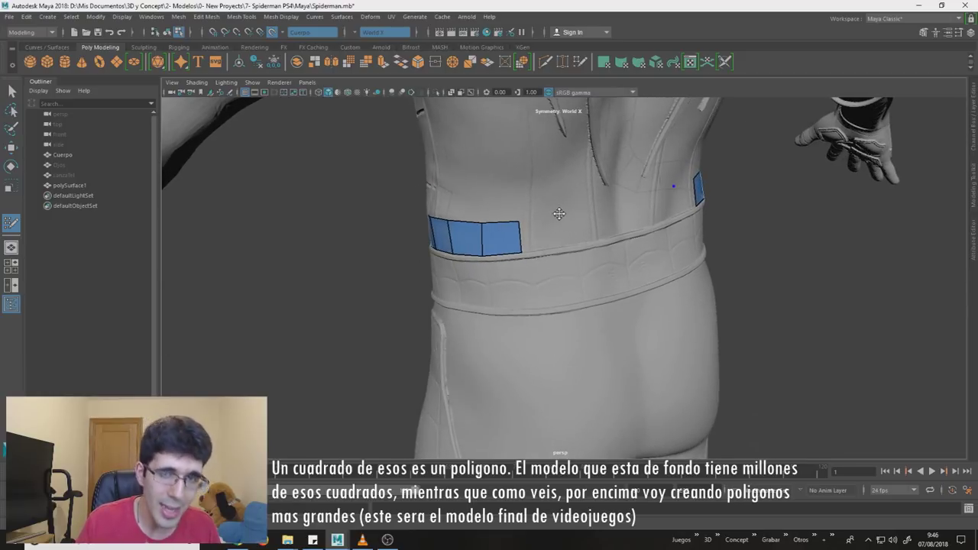
shift+click(551, 238)
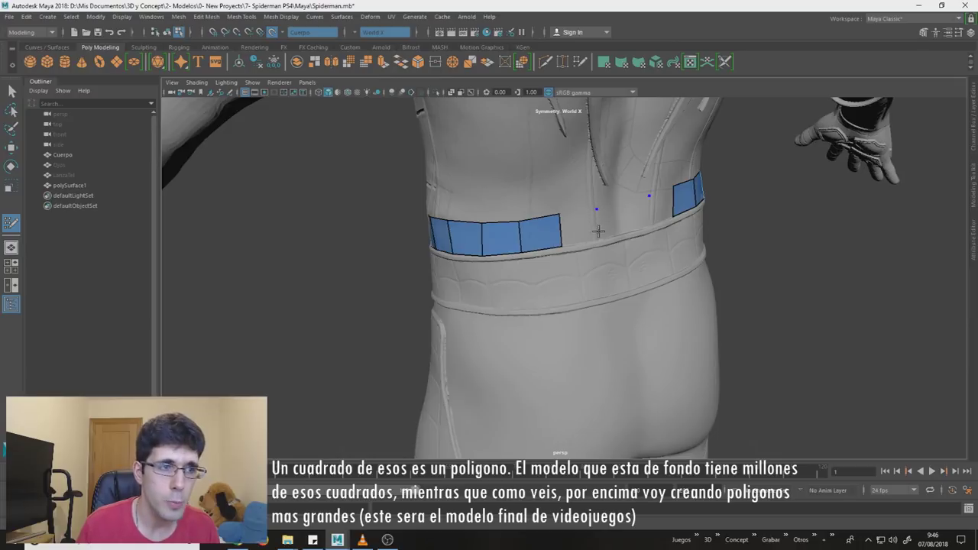
shift+click(593, 235)
alt+drag(640, 257, 614, 264)
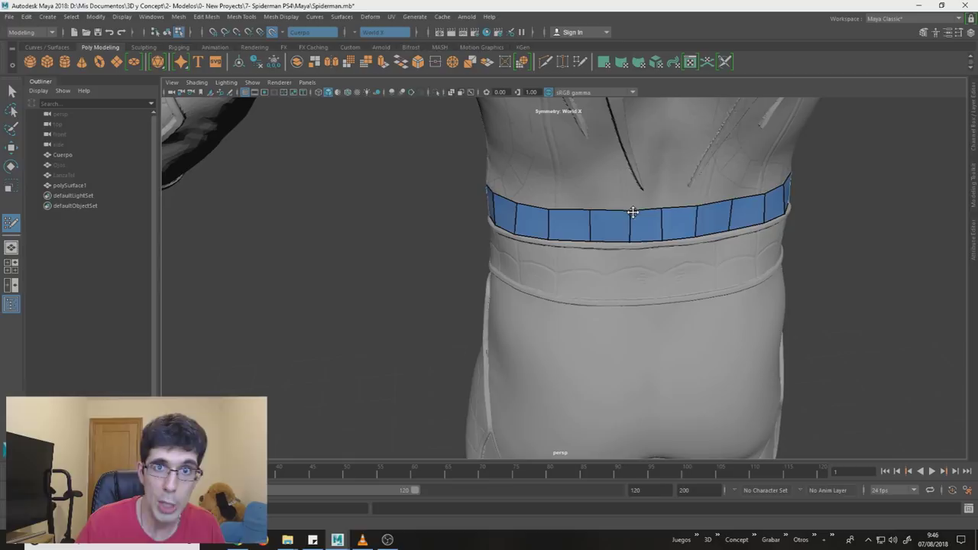
Examine the retopology strips on the back of the waist, the torso front and the shoulder from several angles
alt+right_drag(638, 244, 615, 252)
alt+drag(616, 252, 644, 234)
alt+right_drag(645, 234, 593, 175)
alt+drag(593, 175, 638, 160)
alt+drag(633, 234, 583, 257)
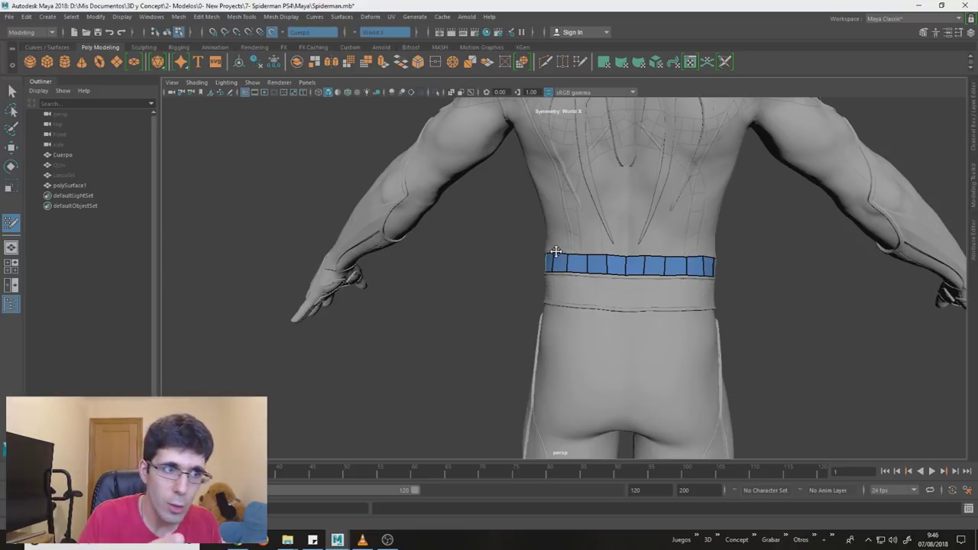
alt+right_drag(562, 275, 568, 176)
alt+drag(568, 176, 754, 246)
alt+right_drag(753, 246, 640, 187)
alt+drag(640, 187, 824, 204)
alt+middle_drag(696, 227, 750, 167)
alt+drag(707, 226, 687, 223)
alt+middle_drag(686, 223, 684, 171)
alt+right_drag(630, 185, 637, 286)
alt+drag(701, 248, 653, 273)
alt+middle_drag(646, 187, 634, 304)
alt+drag(634, 304, 686, 301)
alt+right_drag(686, 301, 771, 304)
alt+middle_drag(772, 305, 550, 365)
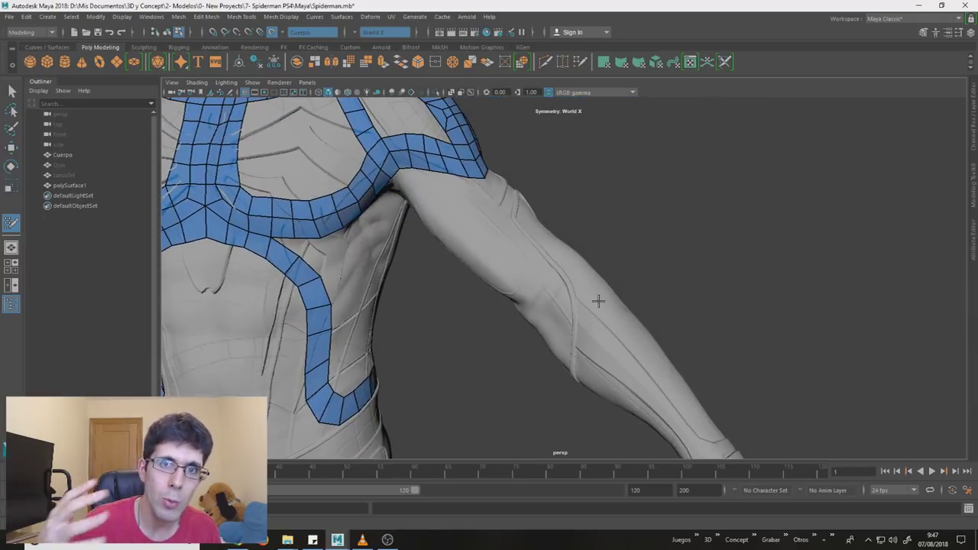
Create a separate Quad Draw quad across the arm at the inner elbow, just above the forearm seam
alt+drag(601, 303, 618, 299)
alt+right_drag(620, 252, 620, 303)
mouse_move(619, 303)
alt+mouse_down()
mouse_move(614, 286)
mouse_move(608, 296)
alt+mouse_up()
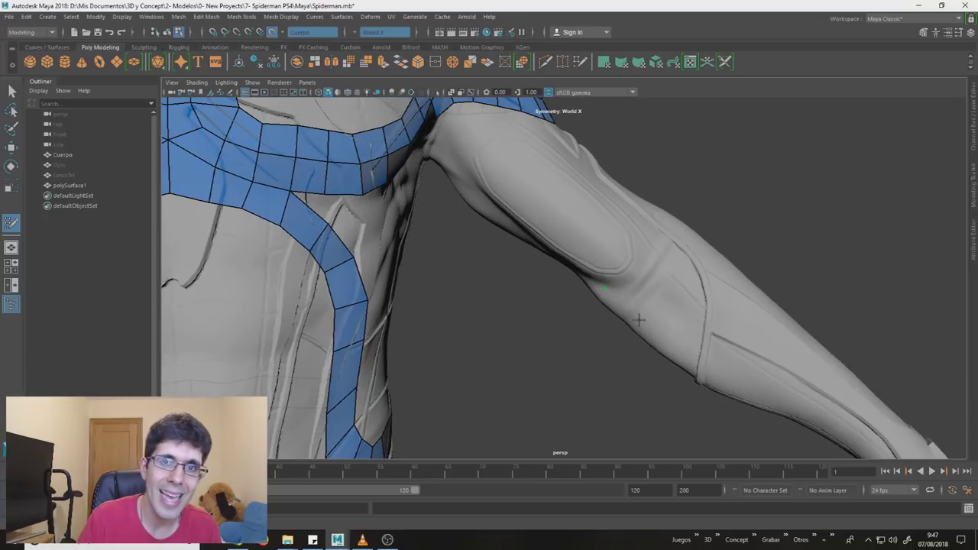
click(649, 234)
shift+click(654, 284)
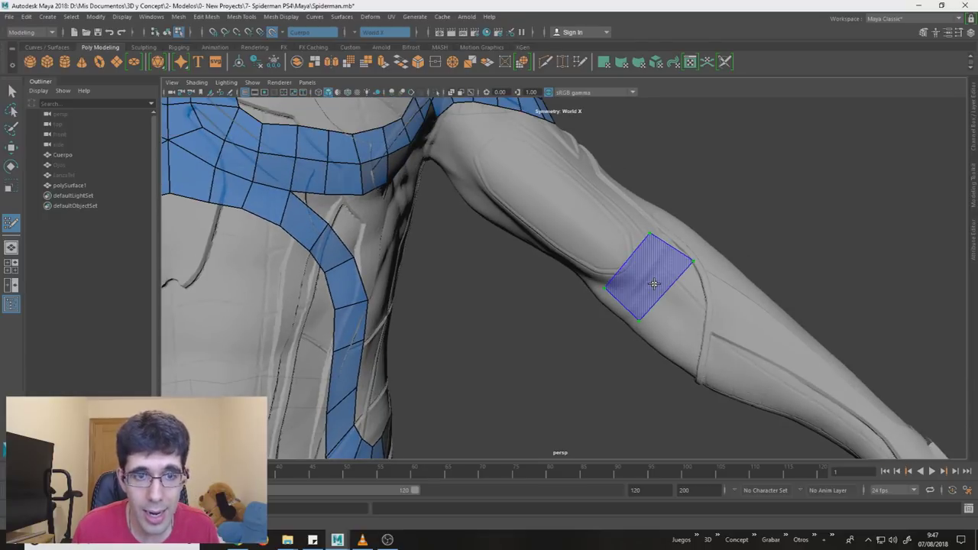
alt+drag(654, 283, 587, 286)
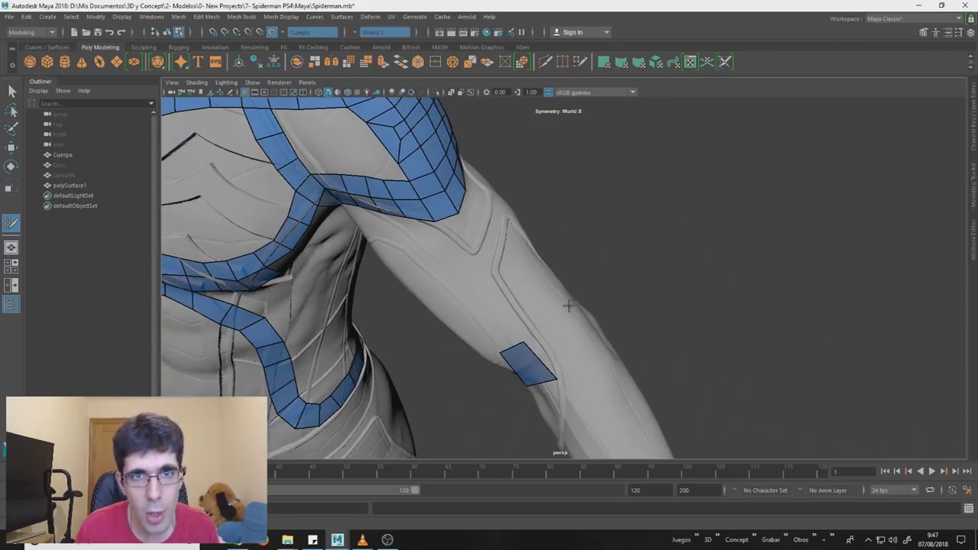
Add quads next to the inner elbow quad, continuing the ring around the outer side of the elbow
alt+drag(566, 344, 423, 261)
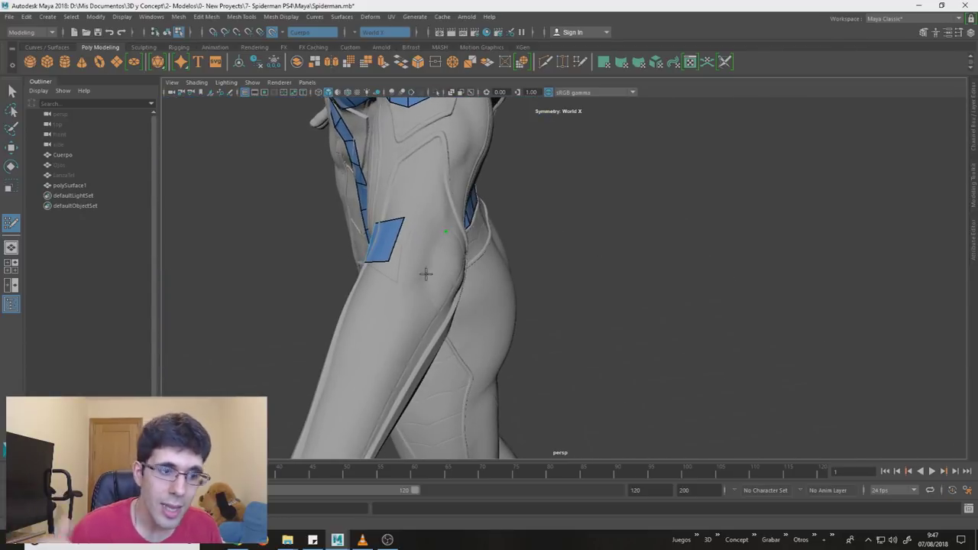
click(426, 274)
shift+click(417, 242)
alt+drag(448, 271, 404, 207)
alt+middle_drag(404, 207, 437, 235)
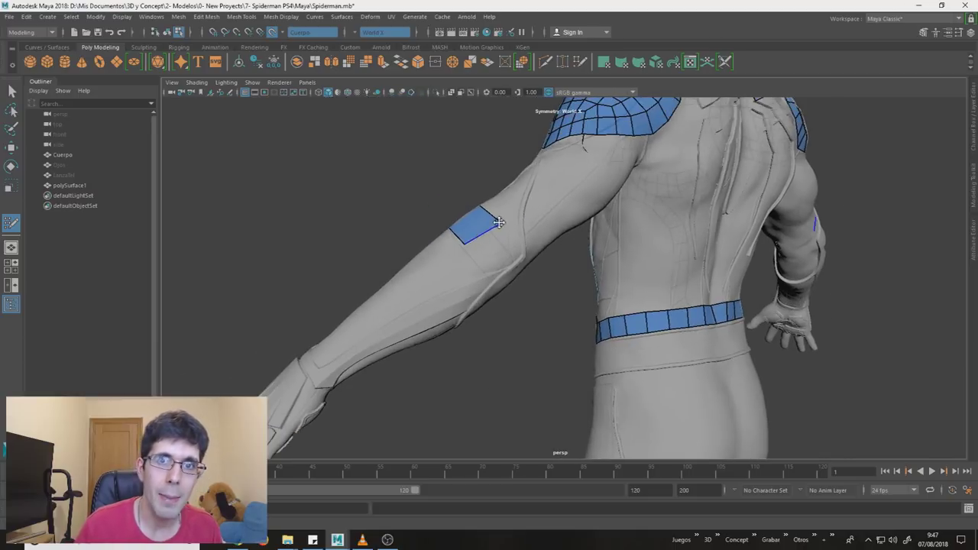
alt+right_drag(499, 222, 563, 364)
alt+drag(466, 295, 435, 287)
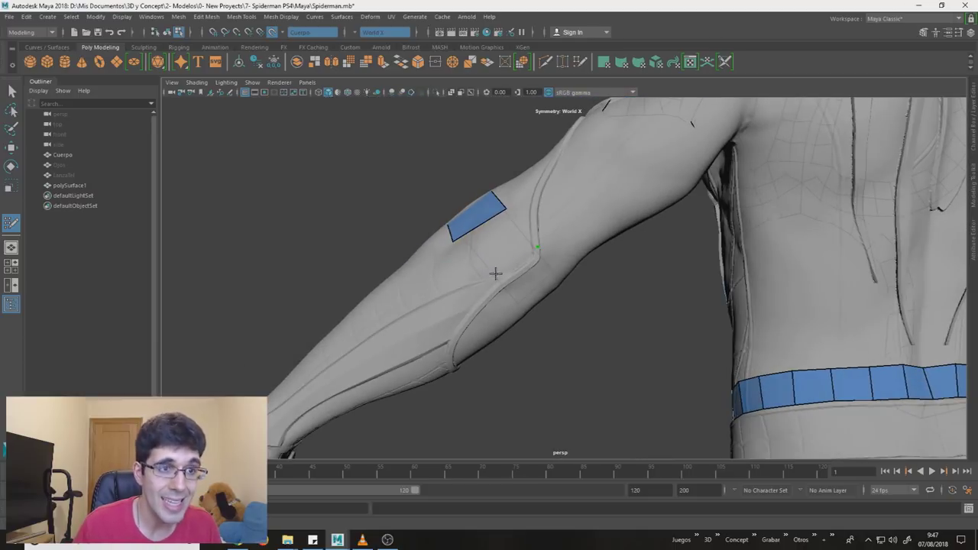
shift+click(497, 260)
alt+drag(545, 301, 581, 340)
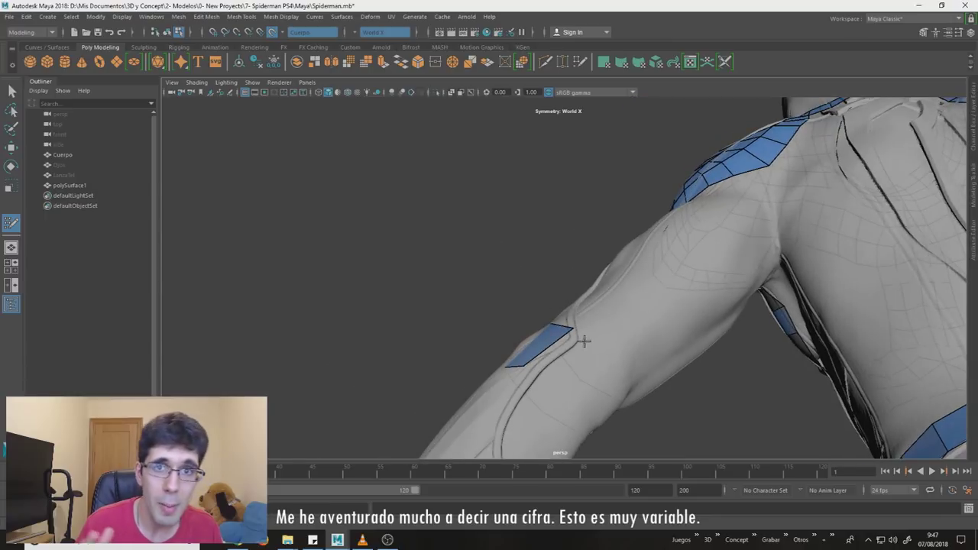
Fill in the remaining quads behind the elbow to close the polygon ring around the arm
click(559, 402)
shift+click(569, 372)
key(ctrl+z)
alt+drag(548, 365, 558, 396)
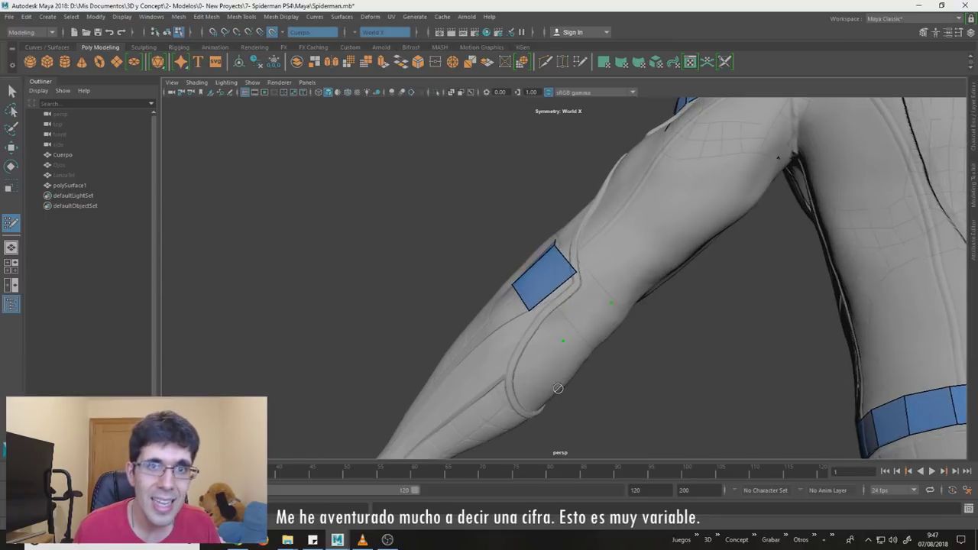
alt+drag(668, 364, 506, 326)
shift+click(694, 153)
mouse_move(694, 150)
alt+mouse_down()
mouse_move(650, 210)
mouse_move(633, 264)
alt+mouse_up()
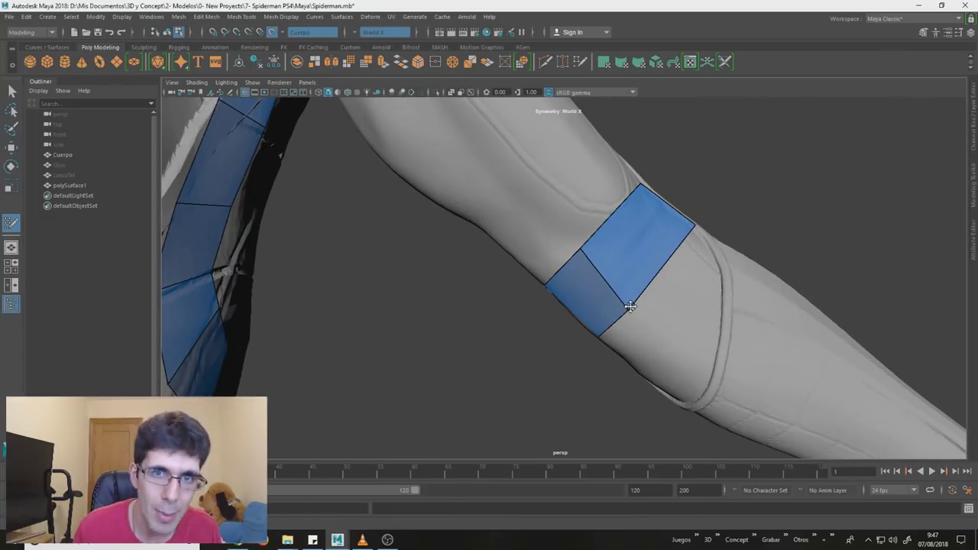
alt+drag(581, 257, 589, 279)
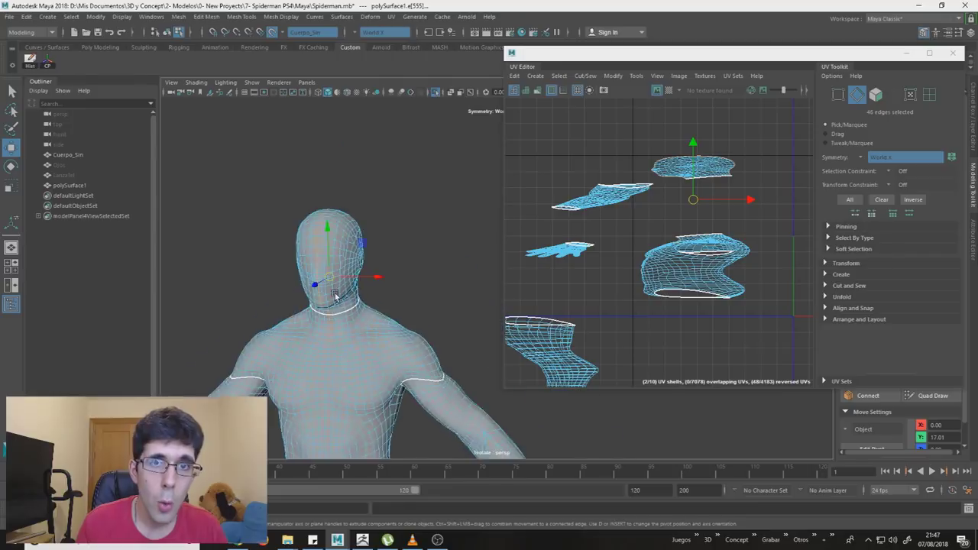
Cut a UV seam along the back of the head from the crown down to the neck loop
alt+drag(317, 336, 352, 398)
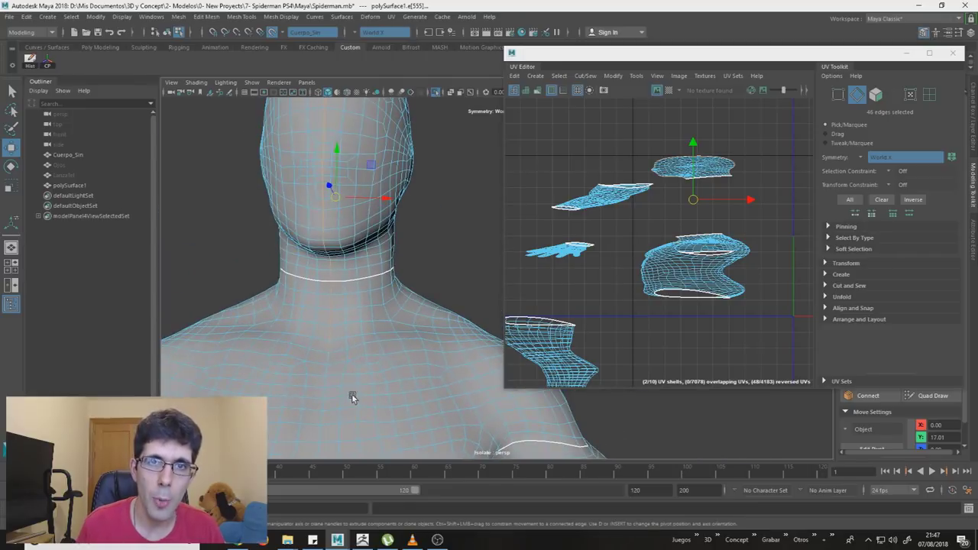
alt+drag(340, 298, 498, 315)
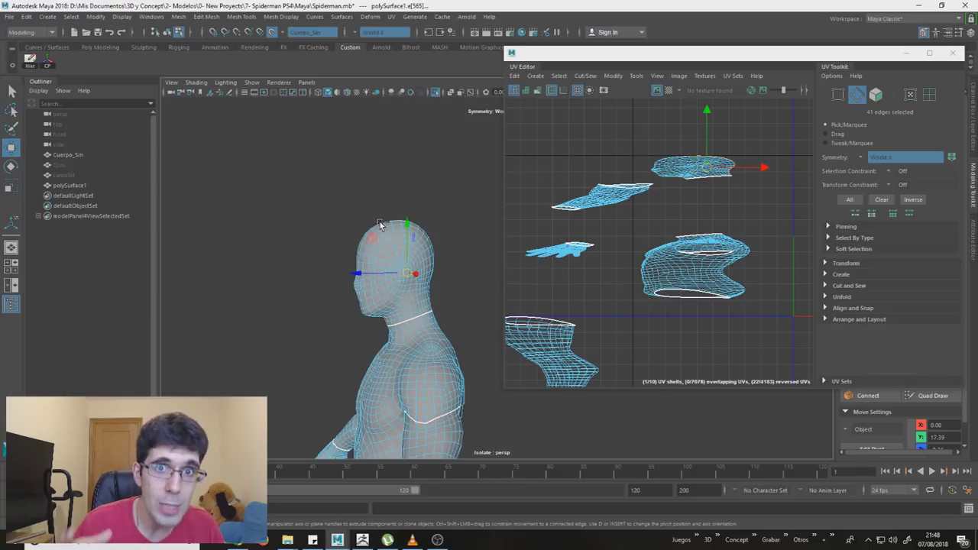
alt+drag(405, 337, 356, 214)
alt+drag(390, 276, 396, 203)
alt+right_drag(396, 204, 403, 267)
alt+middle_drag(403, 268, 415, 311)
key(ctrl+z)
Select the faces of the head's UV shell and unfold them
right_drag(704, 178, 698, 174)
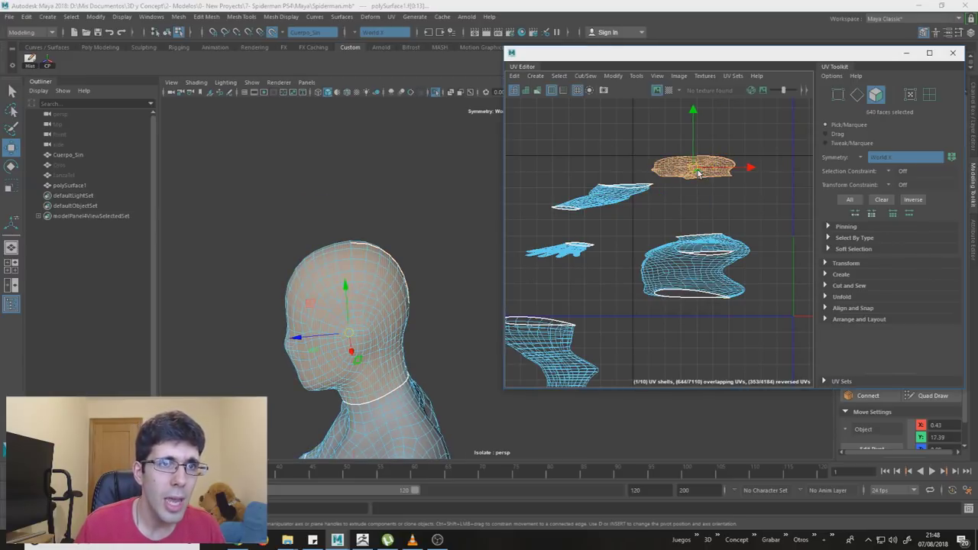
click(825, 296)
click(843, 322)
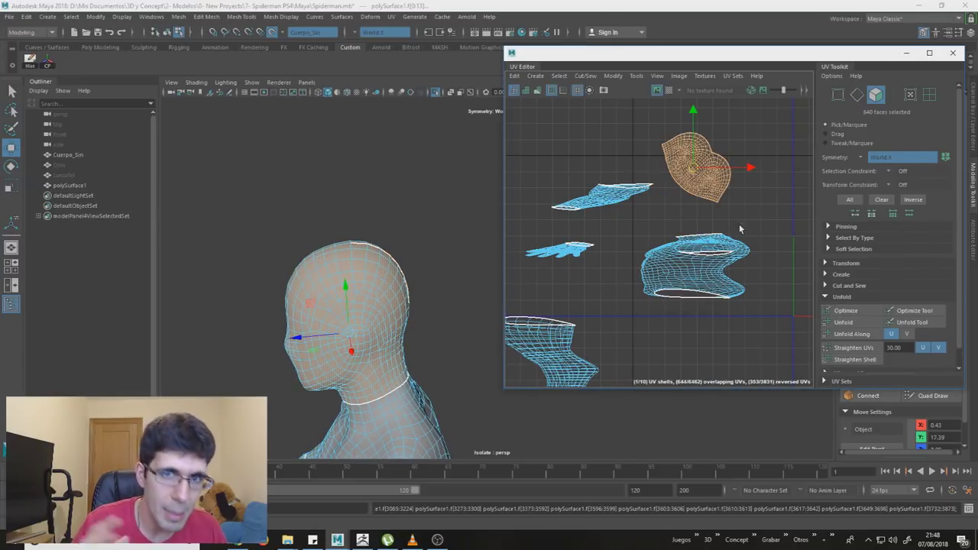
Inspect the unfolded head UVs with the checker pattern shown briefly on the model
scroll(693, 174, up, 3)
alt+middle_drag(389, 322, 370, 211)
alt+drag(370, 211, 548, 134)
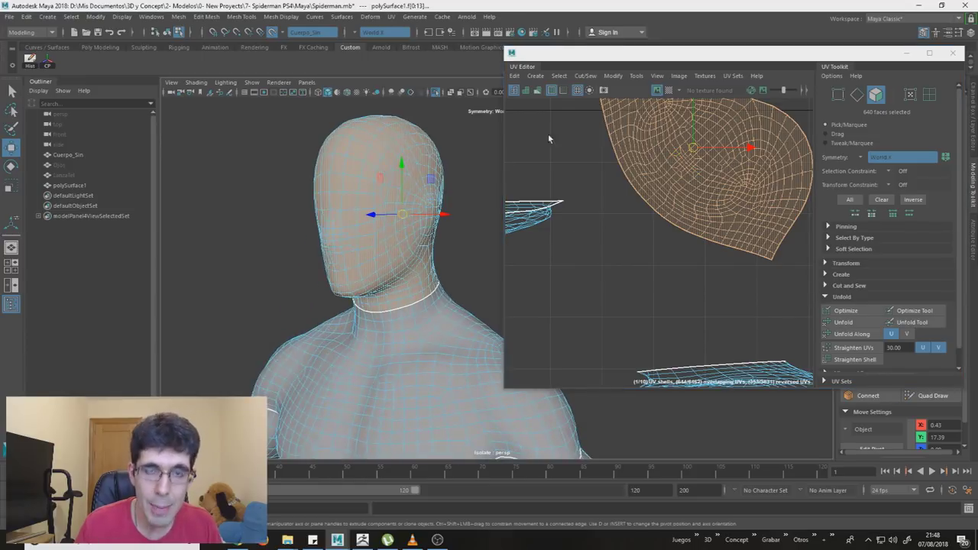
click(668, 91)
mouse_move(410, 220)
alt+mouse_down()
mouse_move(435, 225)
mouse_move(343, 231)
mouse_move(428, 226)
alt+mouse_up()
click(669, 91)
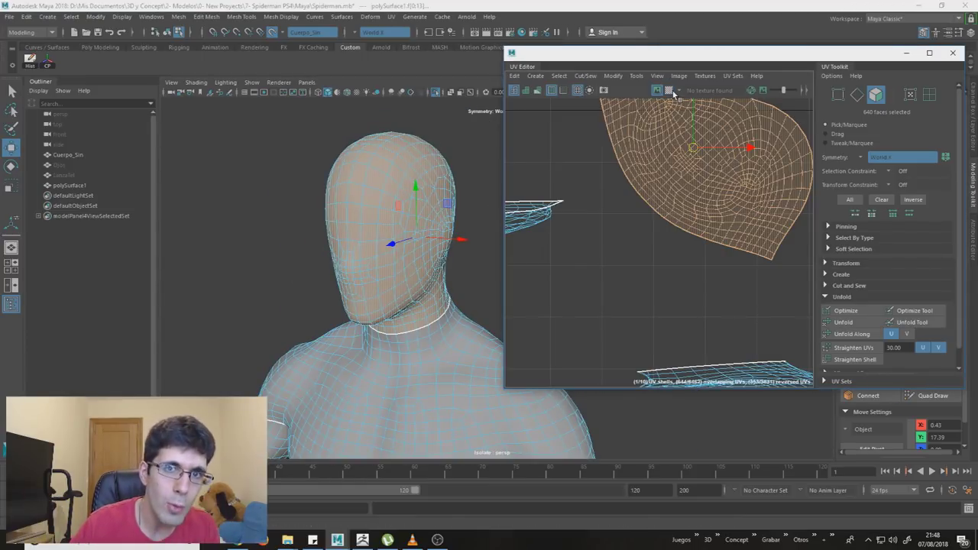
Cut UV seams along the undersides of the arms and down the sides of the torso from the armpits
scroll(391, 241, down, 3)
alt+middle_drag(391, 240, 339, 208)
scroll(425, 302, down, 5)
alt+middle_drag(426, 301, 393, 291)
scroll(332, 265, up, 4)
alt+drag(393, 291, 385, 251)
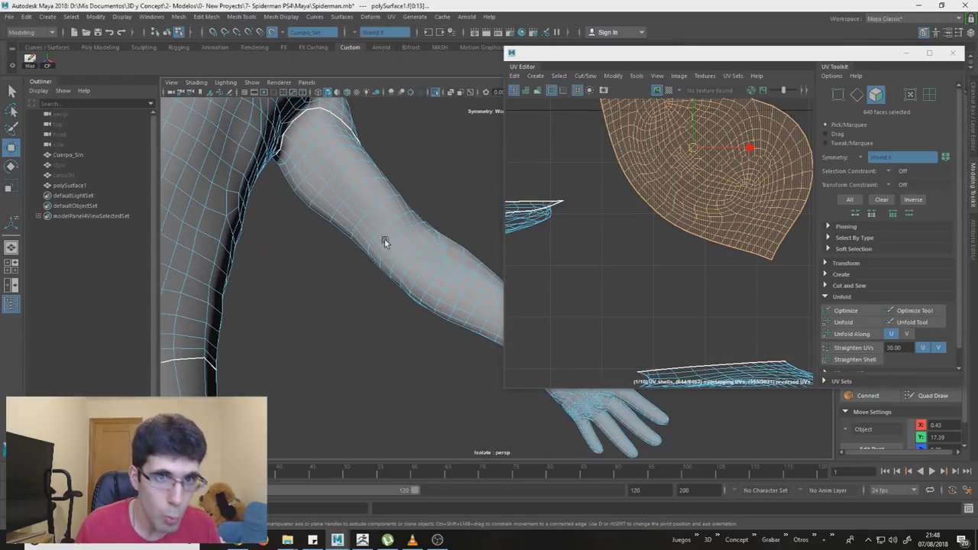
right_drag(414, 178, 411, 149)
click(290, 142)
alt+middle_drag(419, 278, 374, 259)
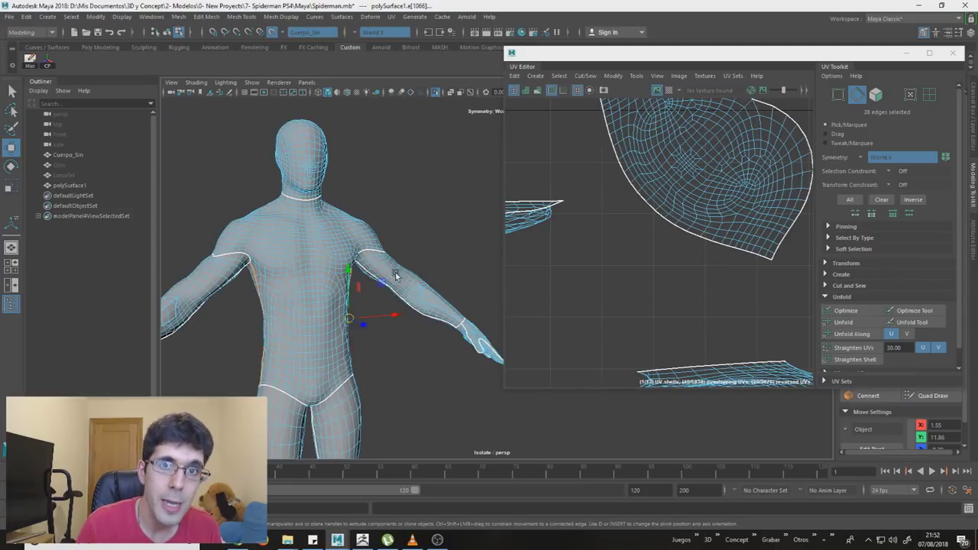
right_drag(445, 246, 489, 232)
Select the faces of all the body's UV shells and unfold them
scroll(621, 257, down, 10)
right_drag(736, 214, 736, 240)
drag(718, 159, 539, 370)
key(ctrl+u)
scroll(618, 270, up, 10)
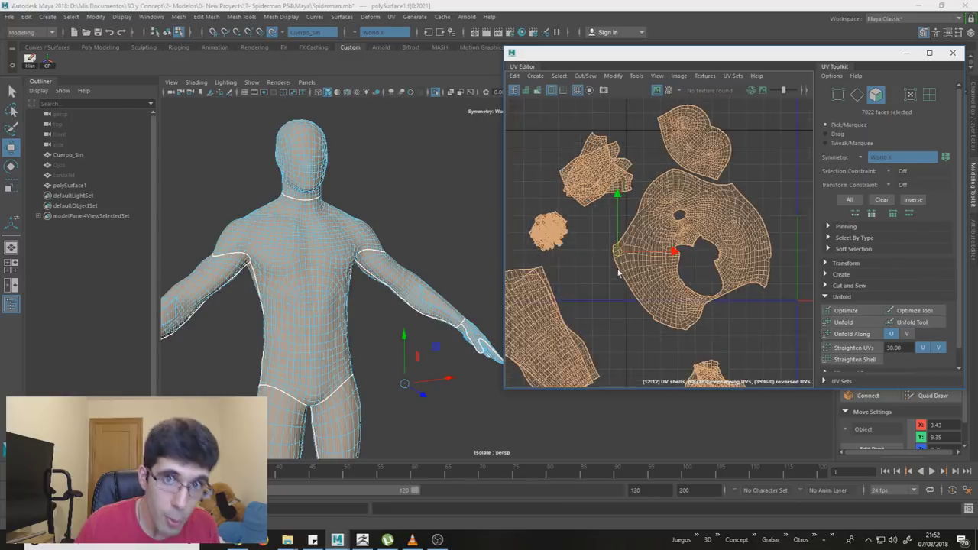
Examine the torso's UV shell and find where its narrow bridge between the leg openings lies on the model
double_click(693, 215)
scroll(383, 263, up, 5)
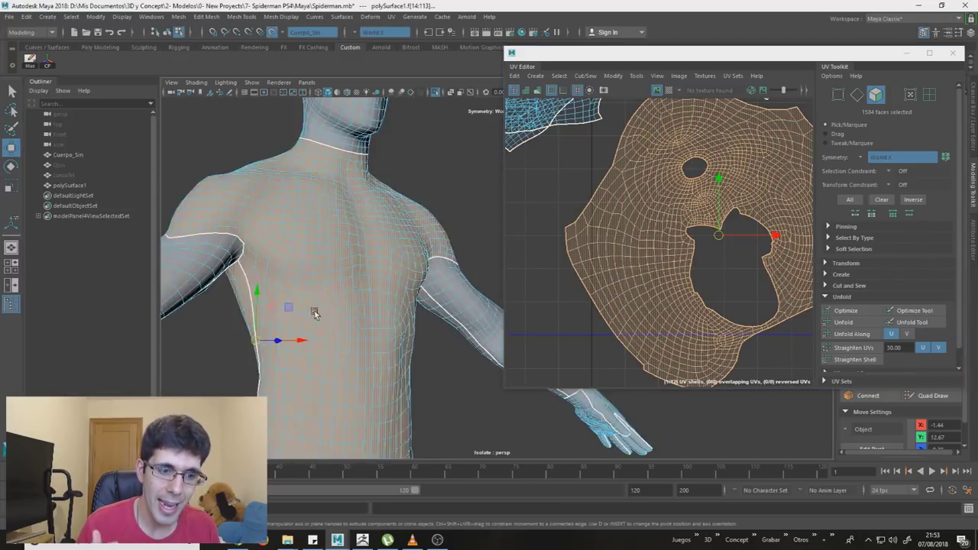
scroll(316, 279, down, 1)
alt+drag(316, 279, 336, 288)
scroll(351, 237, down, 5)
alt+drag(354, 232, 335, 251)
scroll(335, 252, up, 3)
right_drag(780, 344, 780, 318)
drag(776, 334, 762, 317)
alt+drag(428, 336, 279, 247)
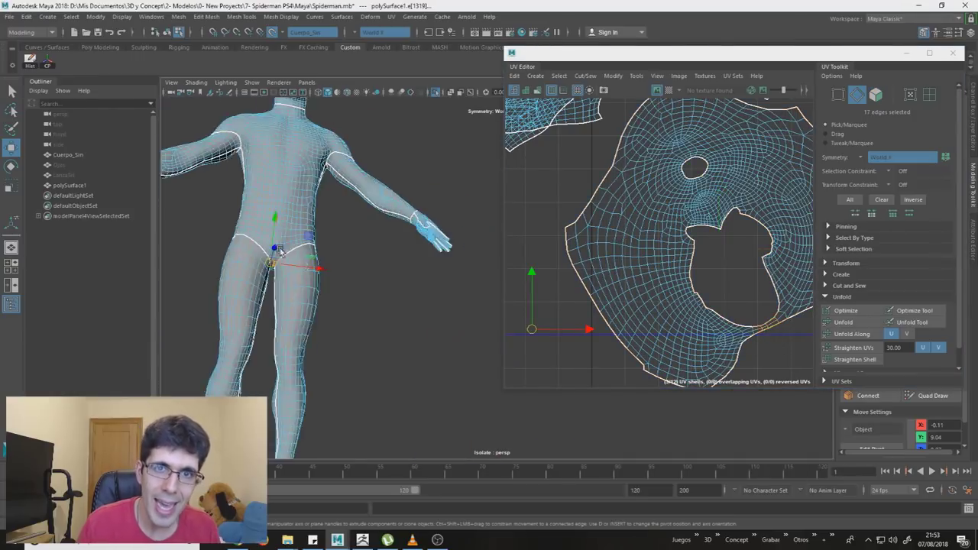
Select the short edges across the crotch between the two leg openings and cut the UVs there
alt+drag(277, 313, 388, 232)
key(f)
scroll(437, 309, down, 4)
alt+middle_drag(477, 296, 362, 266)
alt+drag(362, 267, 390, 330)
click(393, 284)
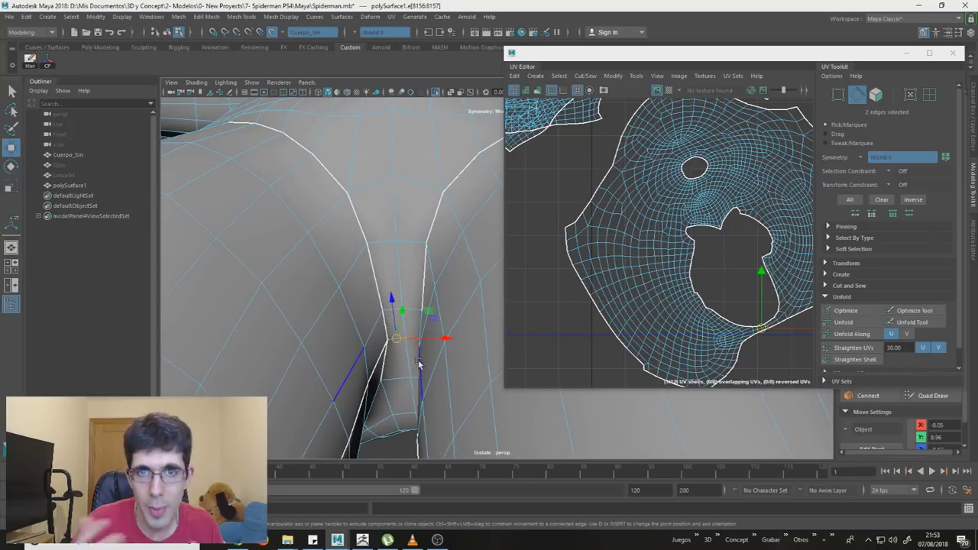
key(space)
click(484, 366)
click(519, 281)
Unfold all the body's UV shells again so the torso shell opens along the crotch cut
scroll(633, 272, down, 5)
right_drag(700, 228, 702, 252)
click(853, 323)
scroll(657, 265, up, 5)
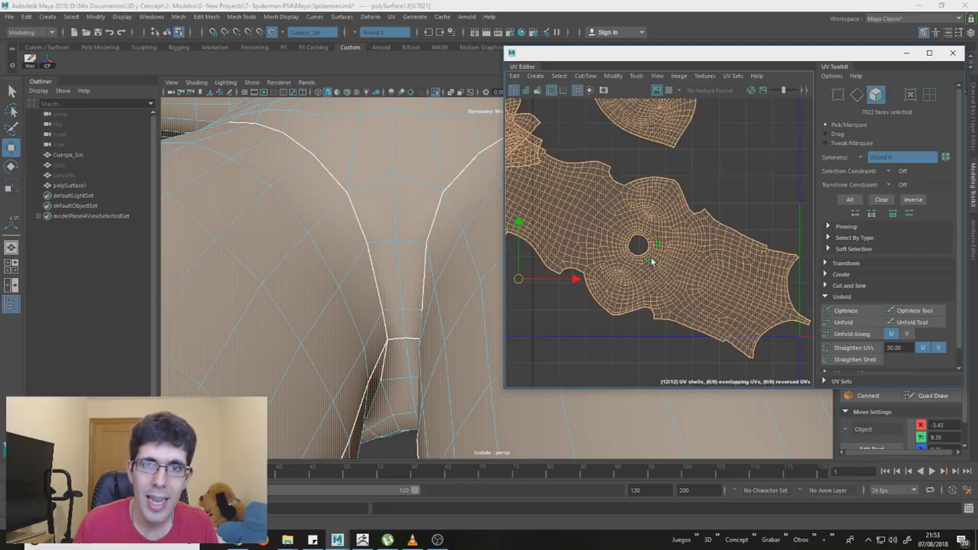
click(654, 253)
scroll(395, 290, down, 5)
alt+drag(396, 290, 400, 204)
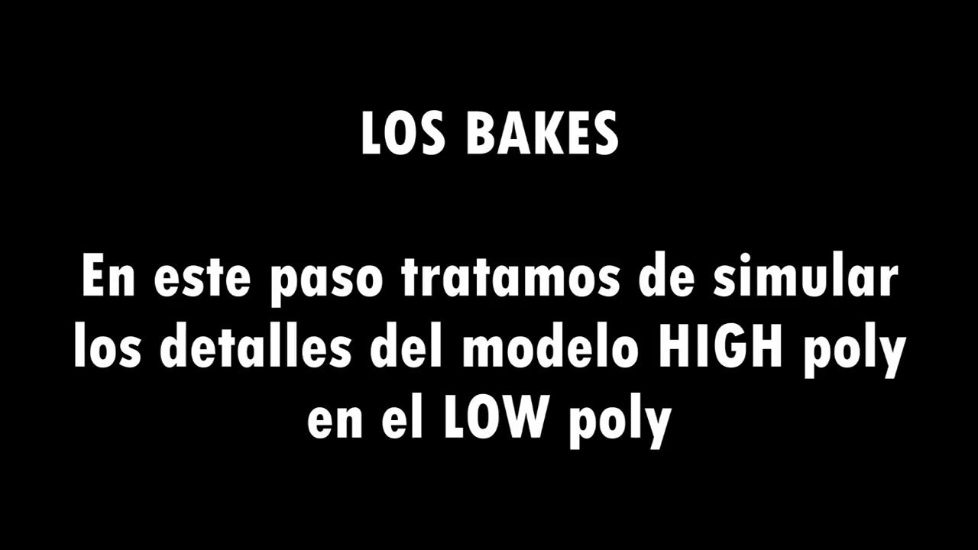
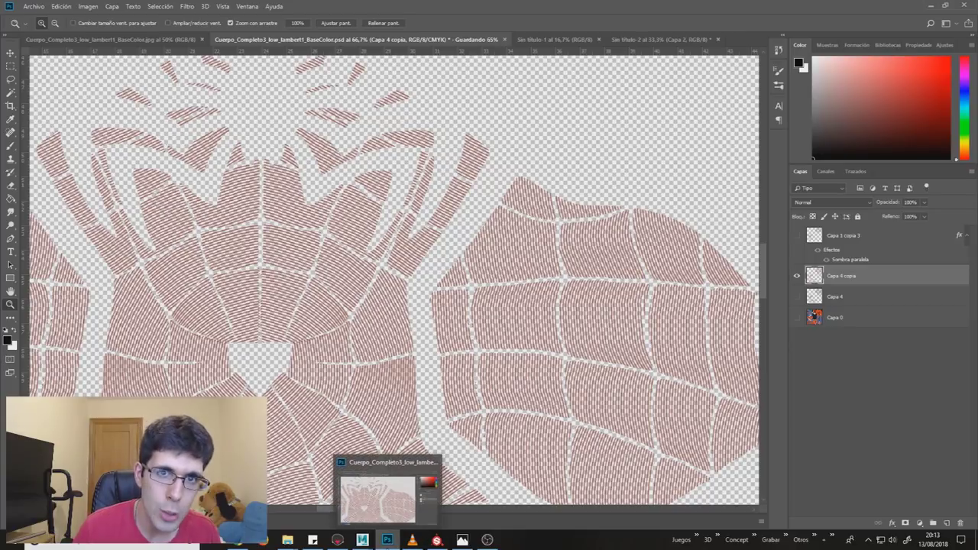
Switch to Substance Painter and expand the Rojo folder in the Spider-Man material's layer stack
click(437, 539)
alt+drag(547, 262, 455, 287)
scroll(877, 148, down, 5)
scroll(877, 148, up, 5)
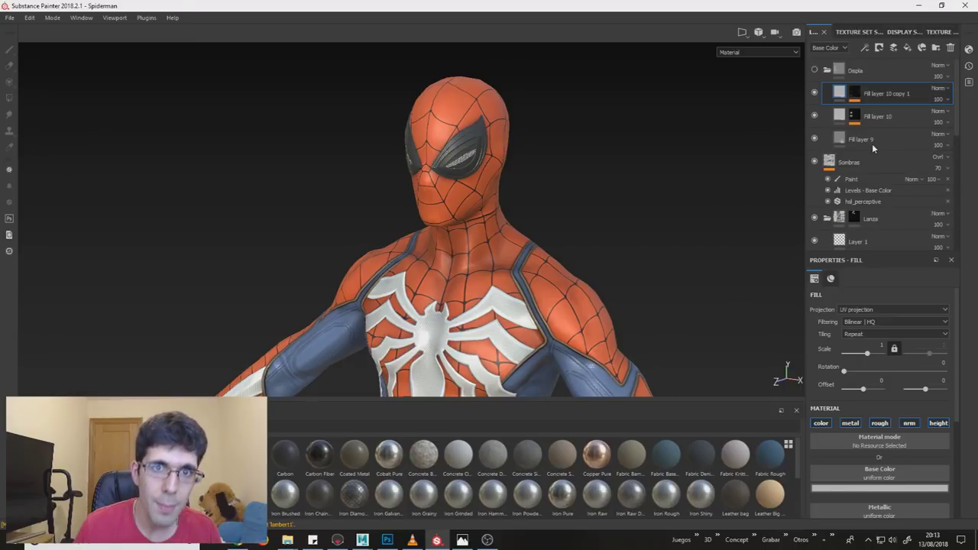
scroll(848, 166, down, 5)
click(828, 213)
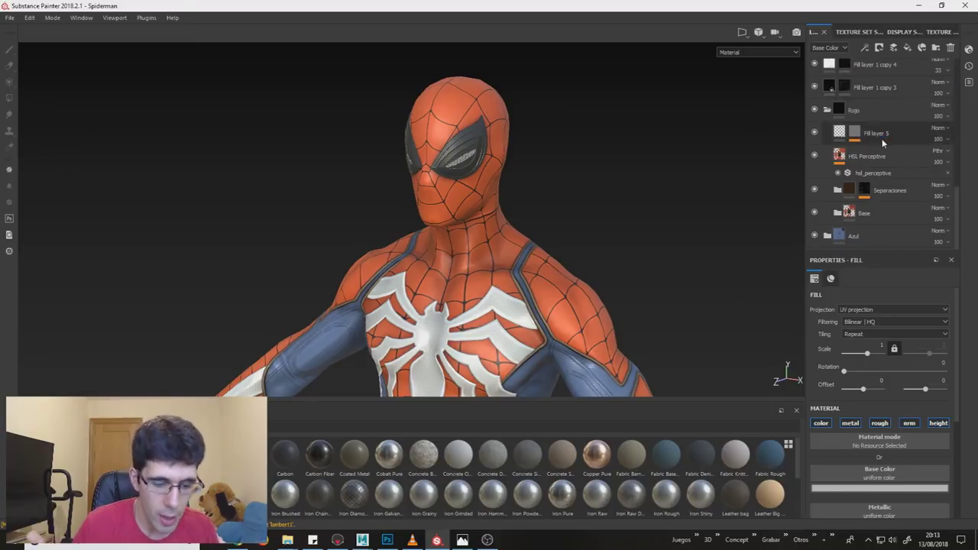
Add a fill layer directly above the Base folder inside the Rojo group
click(867, 218)
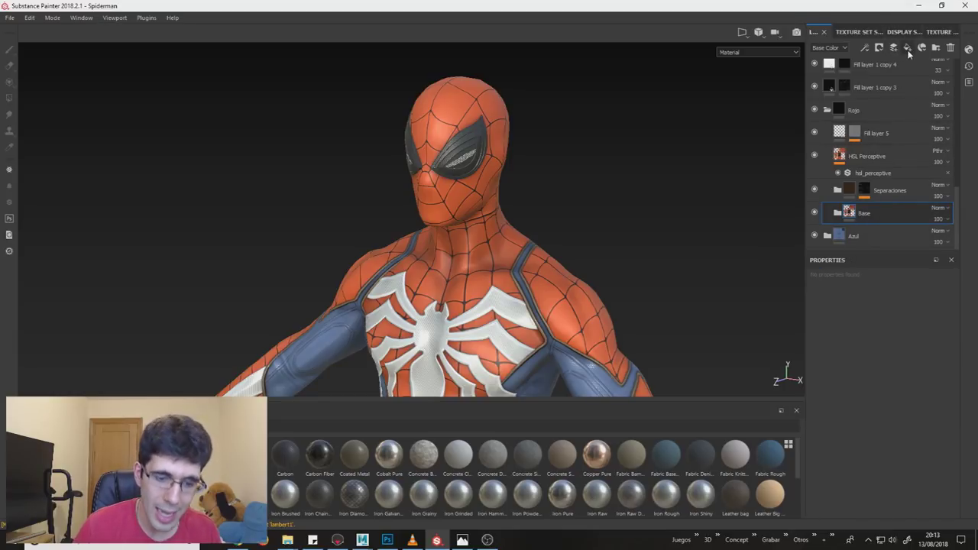
scroll(889, 162, down, 1)
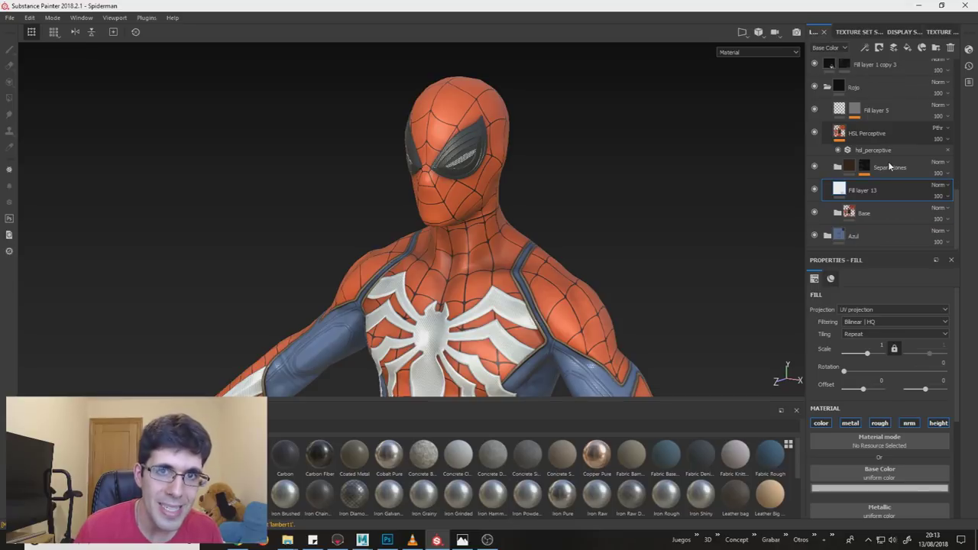
alt+drag(476, 194, 496, 193)
scroll(485, 204, down, 3)
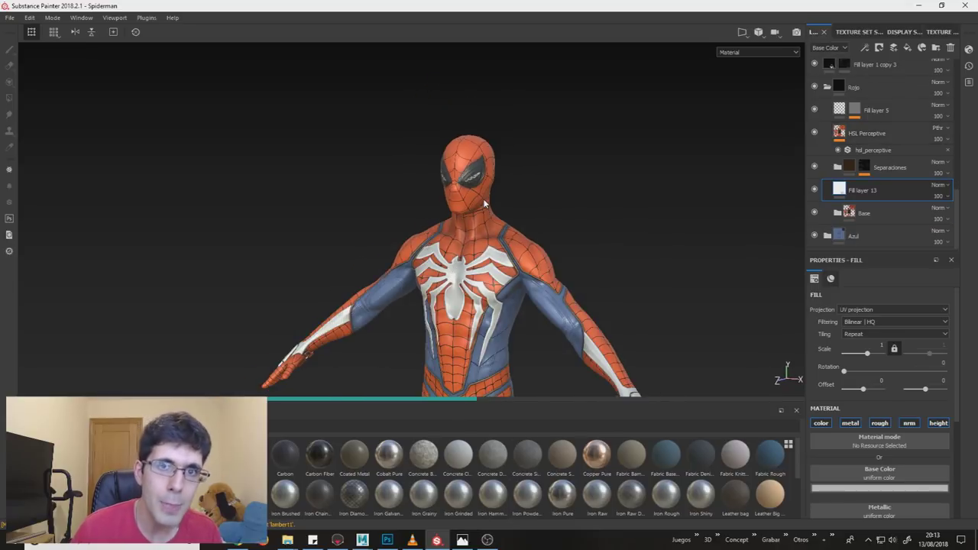
scroll(483, 203, up, 7)
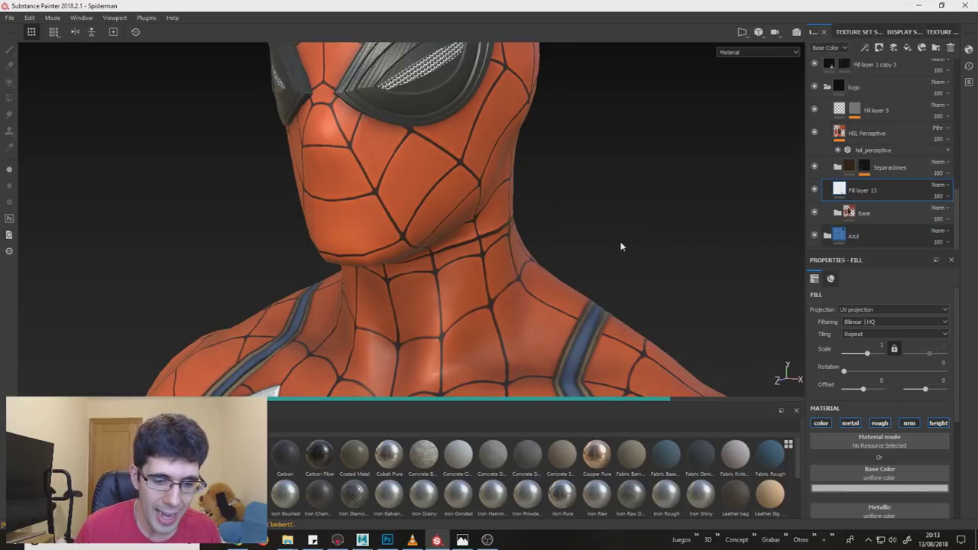
scroll(561, 273, down, 4)
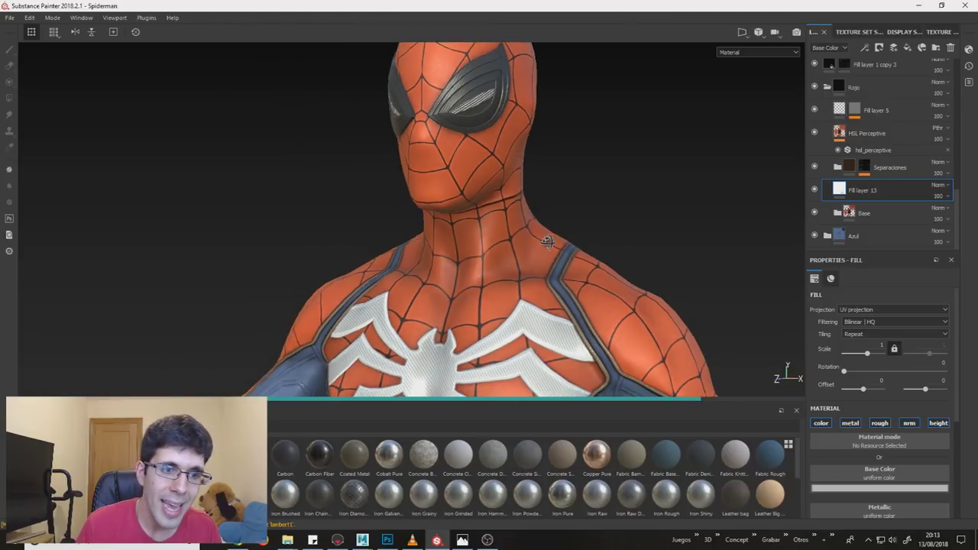
alt+drag(547, 247, 549, 196)
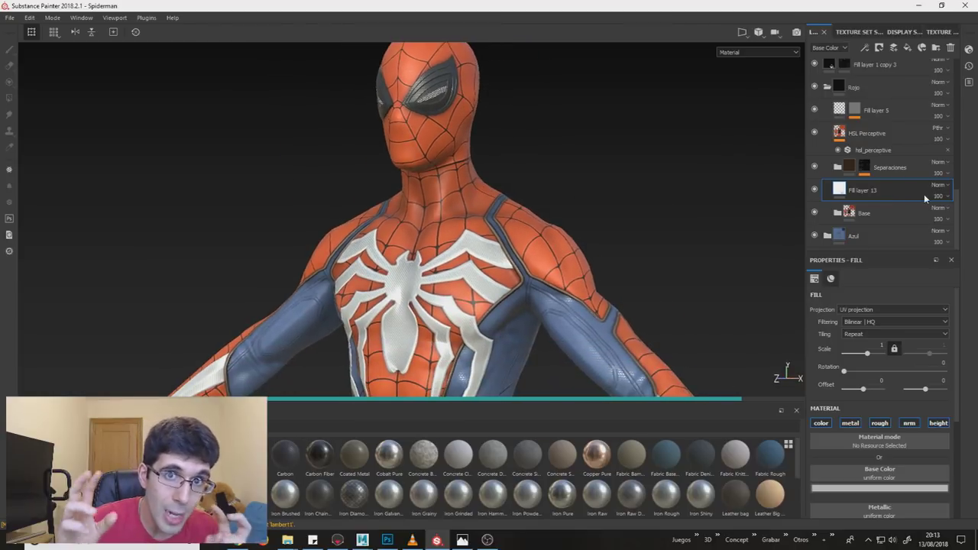
Turn off the new fill layer's metal and normal channels, leaving color, roughness and height active
click(851, 424)
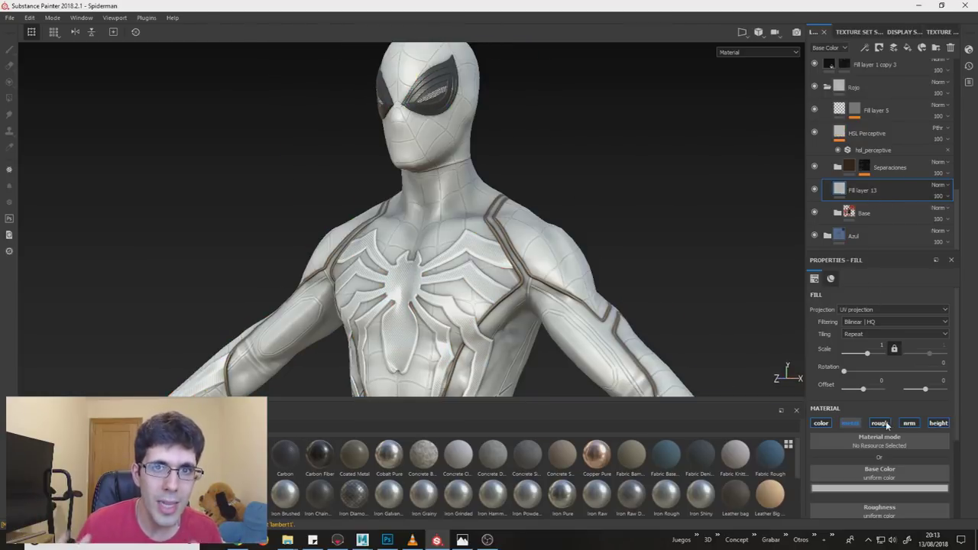
click(883, 424)
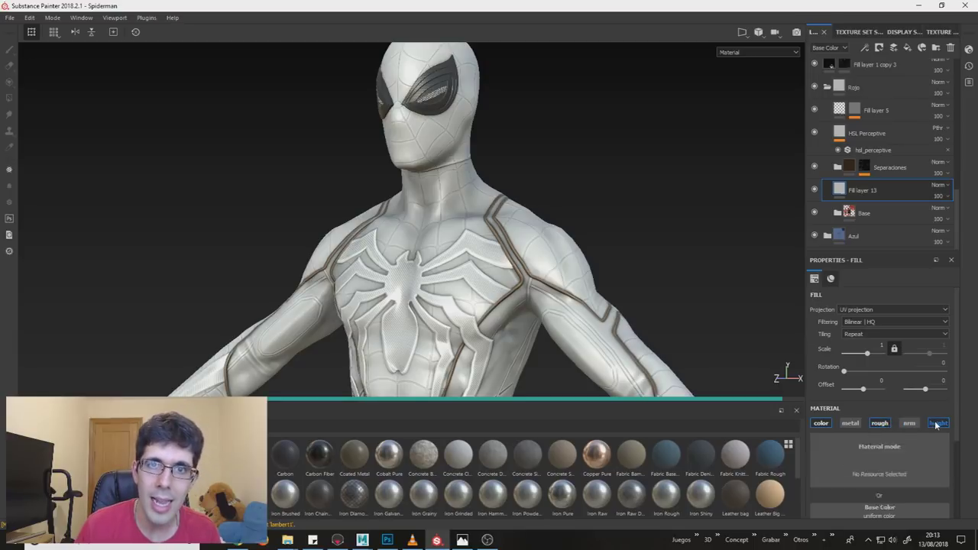
scroll(889, 467, down, 3)
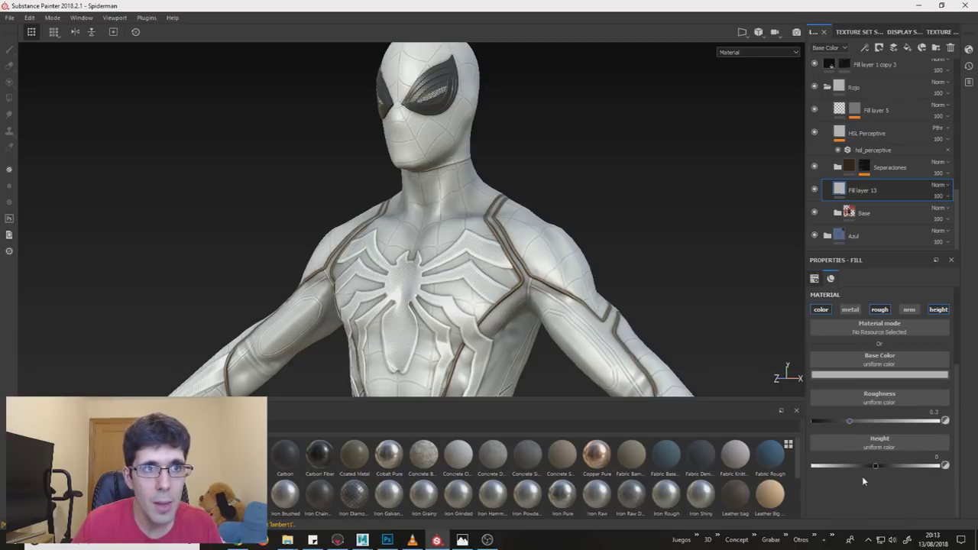
Bring the Dif and heigh images from the Textures/Final folder into the resource import and open the usage choices for Dif.png
mouse_move(288, 541)
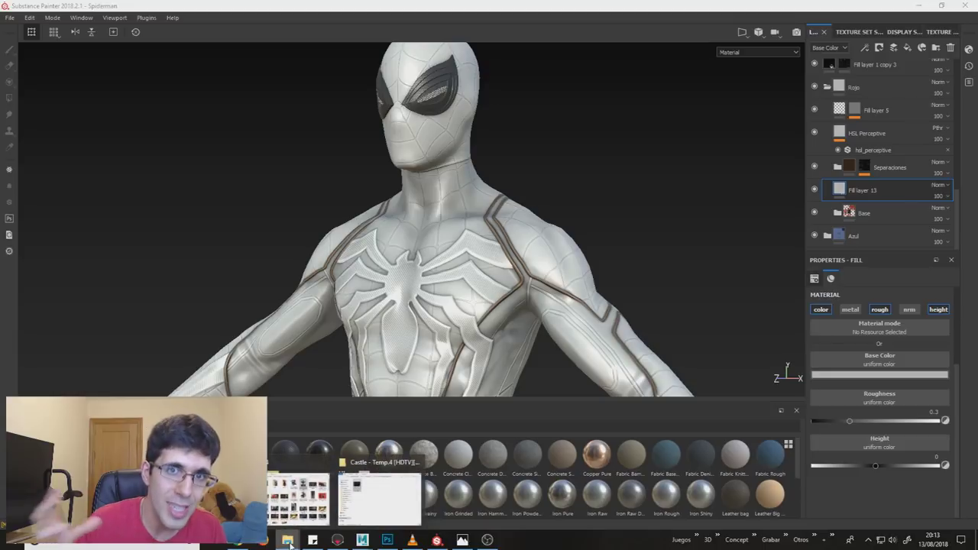
click(283, 482)
key(alt+Left)
key(alt+Right)
click(350, 340)
ctrl+click(216, 340)
drag(219, 352, 634, 466)
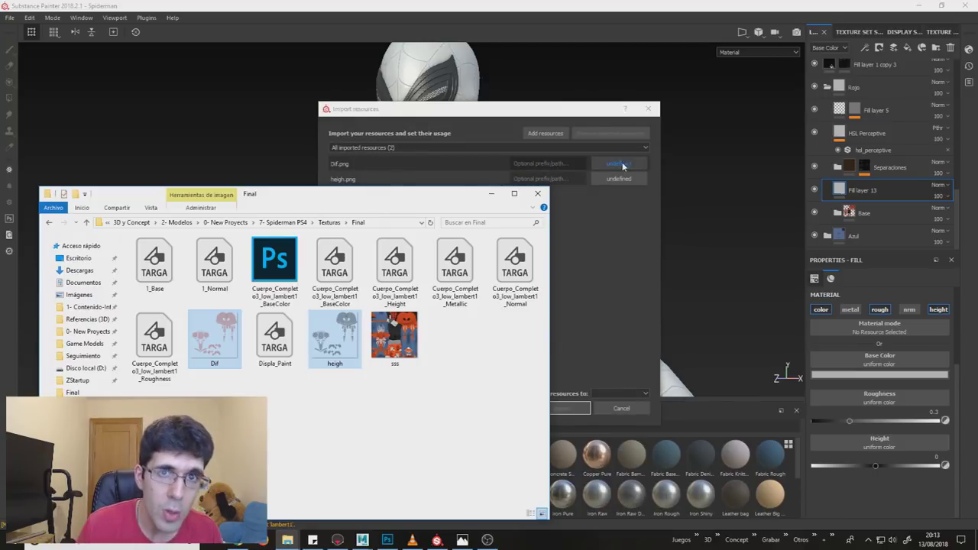
click(619, 164)
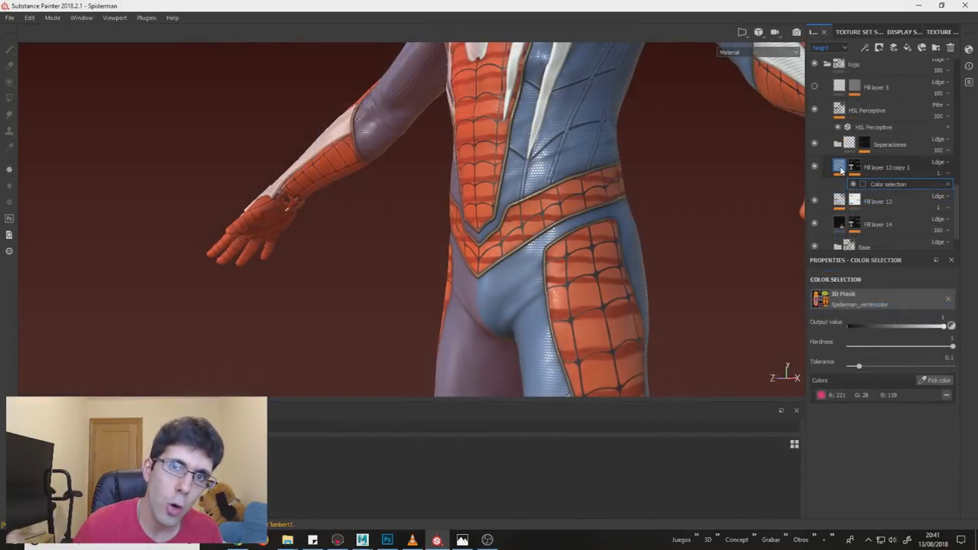
Try a UV scale of 90.81 for the pattern in Fill layer 13 copy 1 and check it around the hips
drag(870, 324, 866, 320)
scroll(846, 326, up, 3)
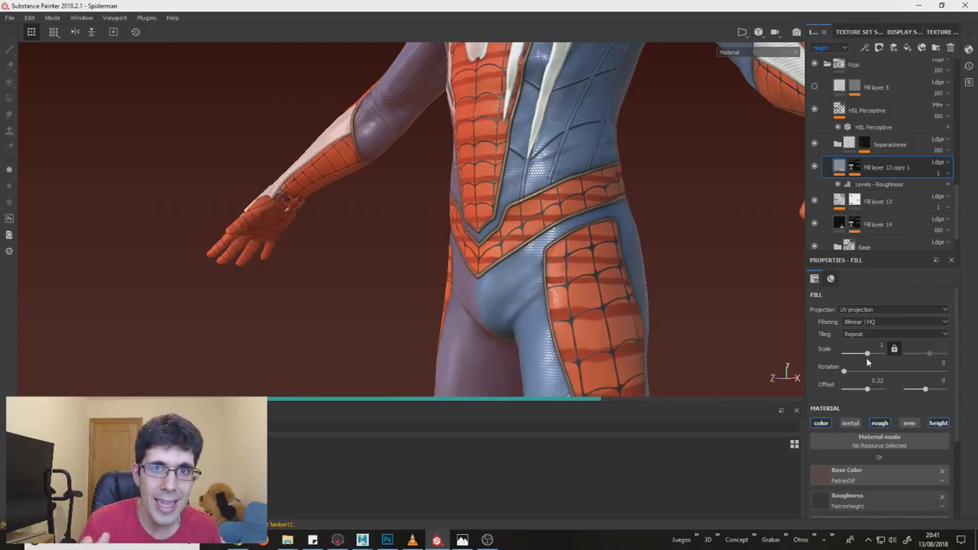
drag(868, 356, 883, 360)
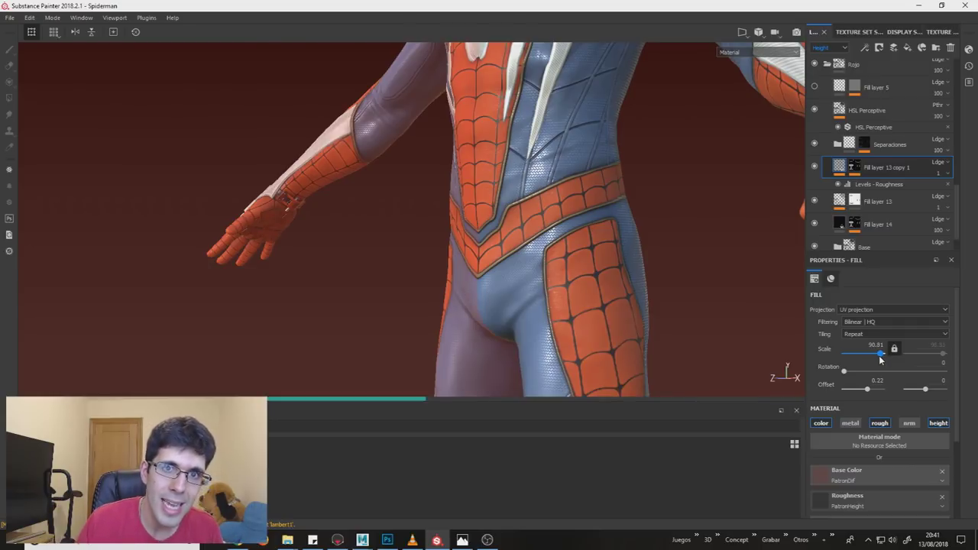
scroll(546, 203, up, 5)
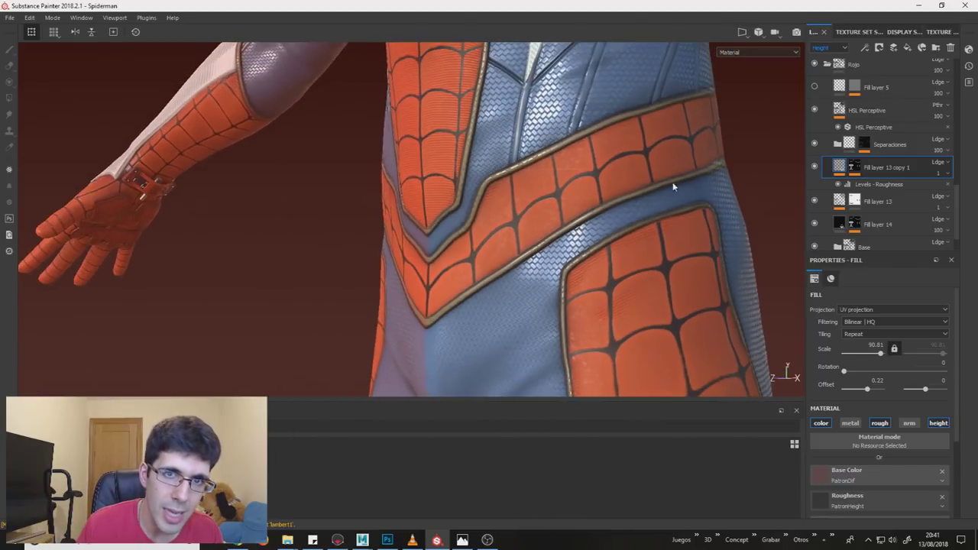
alt+middle_drag(679, 264, 608, 190)
middle_drag(615, 313, 633, 382)
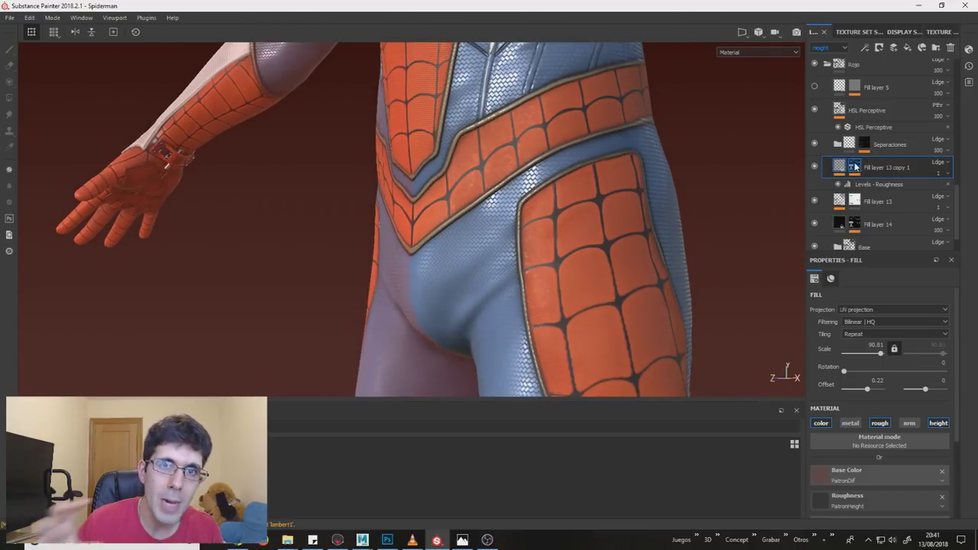
mouse_move(860, 167)
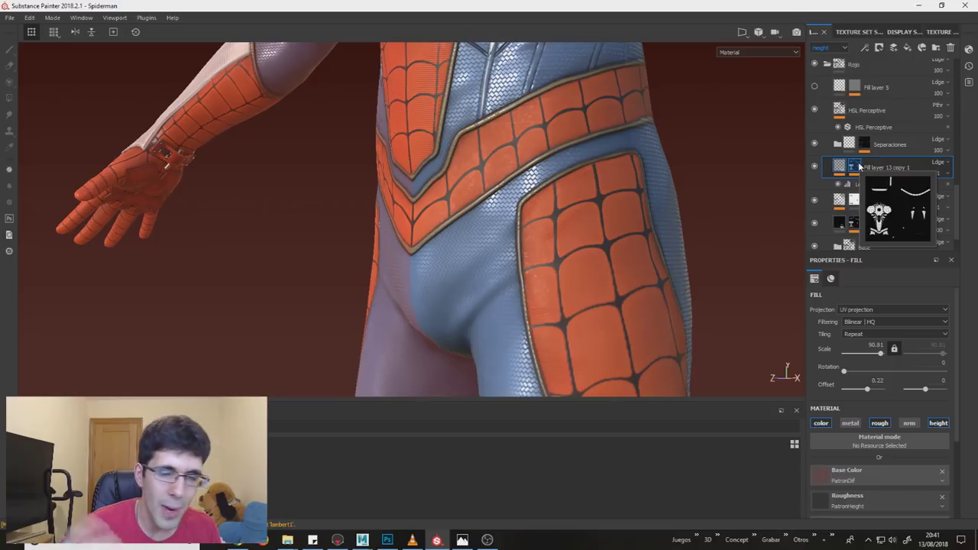
Set the pattern scale of Fill layer 13 copy 1 to 51.21, checking the ribbing on the red thigh panel
alt+drag(811, 243, 569, 243)
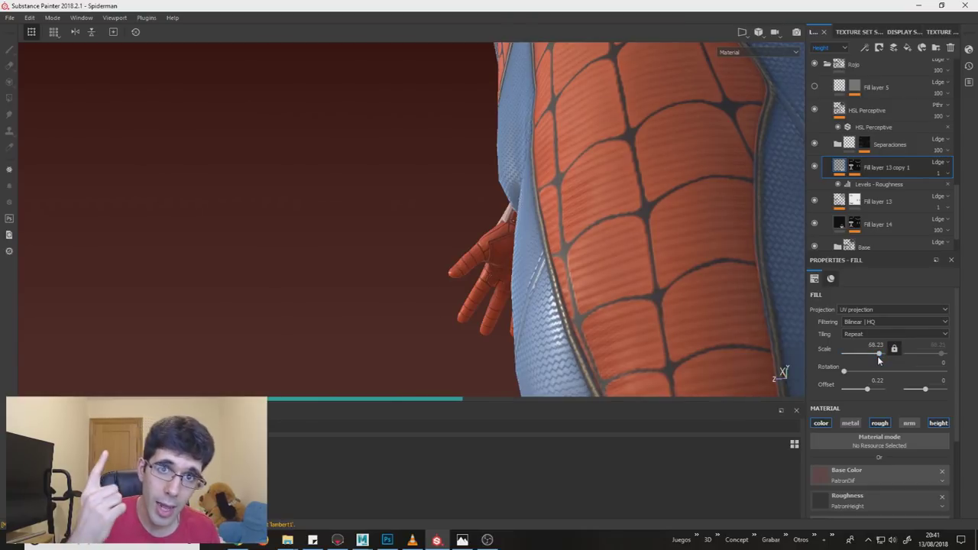
alt+right_drag(699, 240, 638, 344)
alt+drag(637, 344, 621, 213)
alt+right_drag(620, 214, 636, 351)
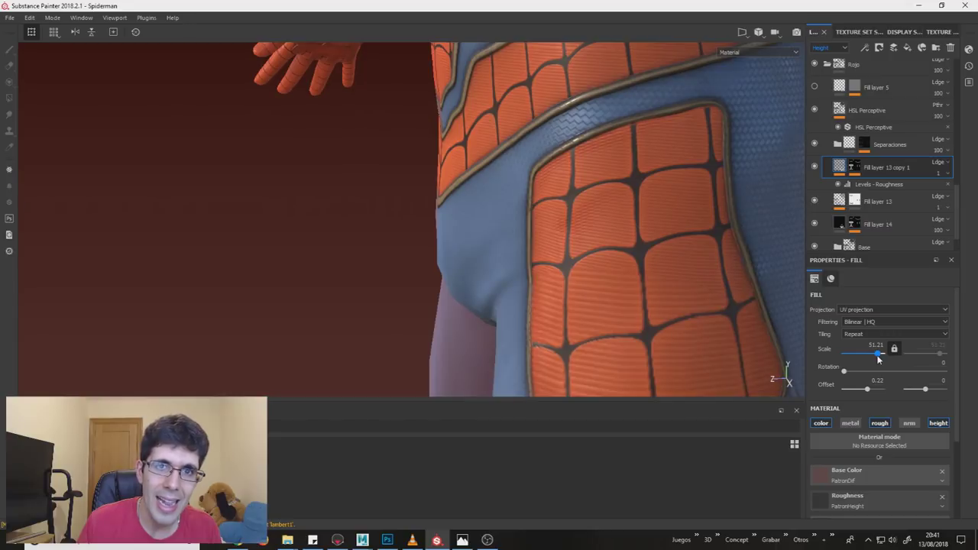
Examine the rescaled ribbed pattern along the red leg panels and the belt from several angles
alt+right_drag(693, 341, 638, 273)
alt+middle_drag(637, 272, 650, 151)
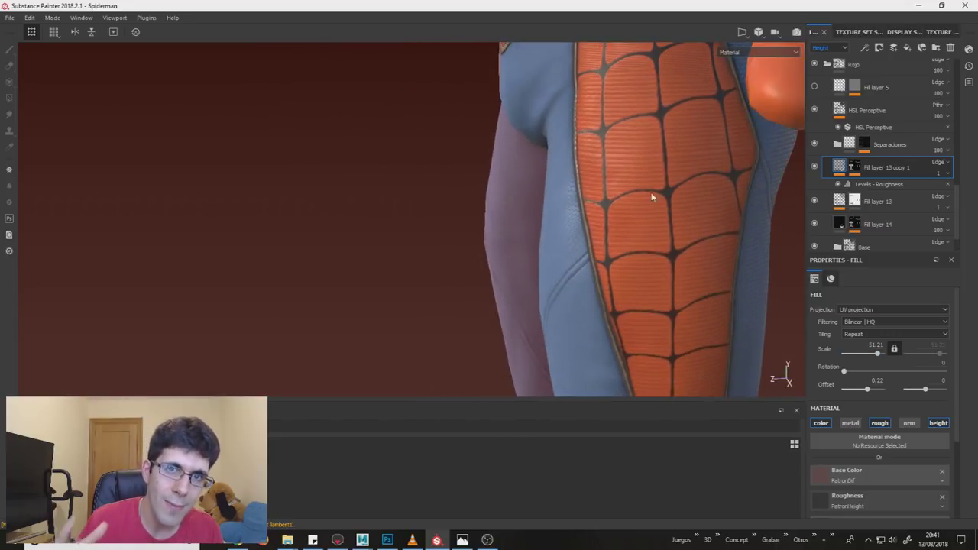
alt+drag(651, 151, 705, 248)
alt+right_drag(705, 249, 720, 206)
alt+drag(720, 206, 732, 220)
alt+right_drag(732, 220, 779, 206)
alt+middle_drag(779, 206, 655, 284)
alt+right_drag(655, 284, 710, 336)
alt+middle_drag(710, 336, 697, 282)
alt+drag(698, 282, 658, 291)
alt+middle_drag(722, 333, 700, 280)
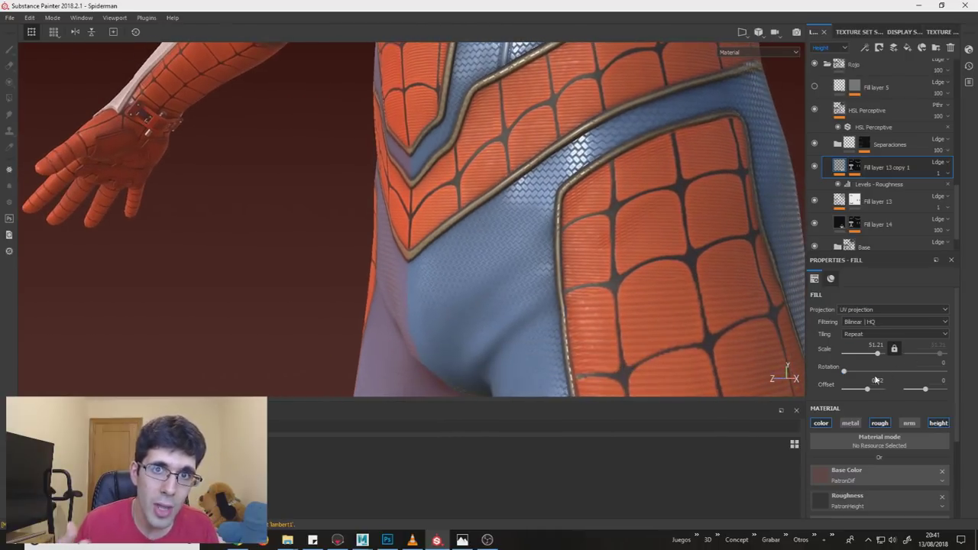
Try rotation values of 27.55 and 12.86 on the pattern in Fill layer 13 copy 1
drag(854, 375, 853, 375)
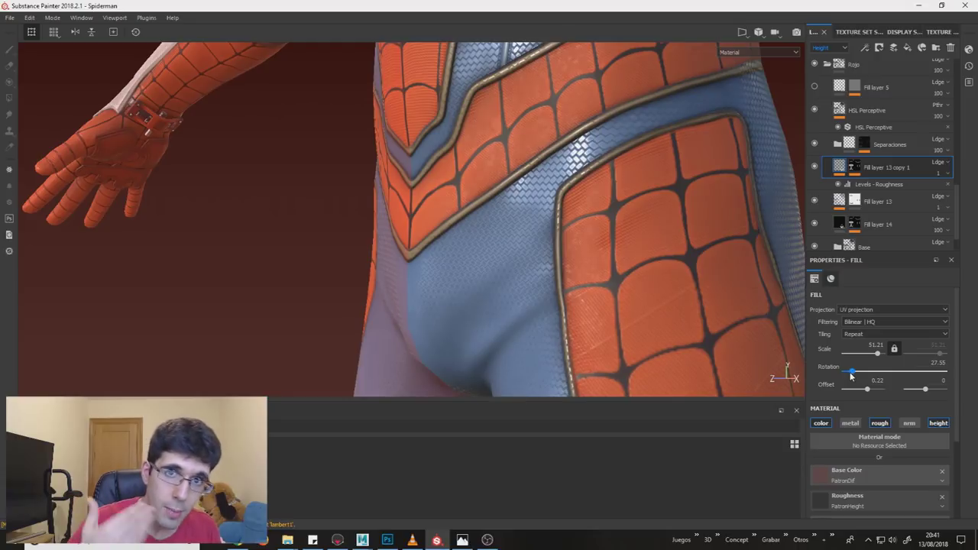
drag(849, 372, 847, 373)
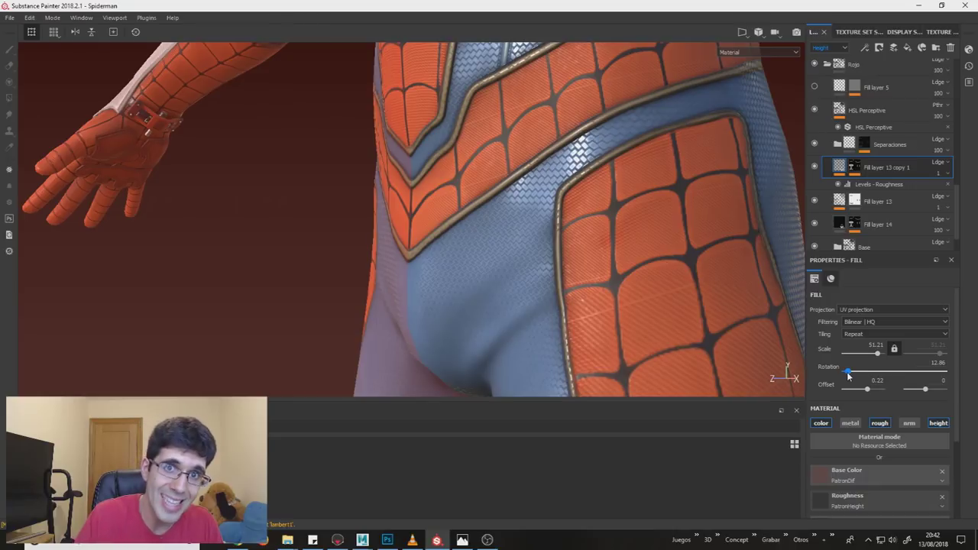
drag(844, 375, 846, 380)
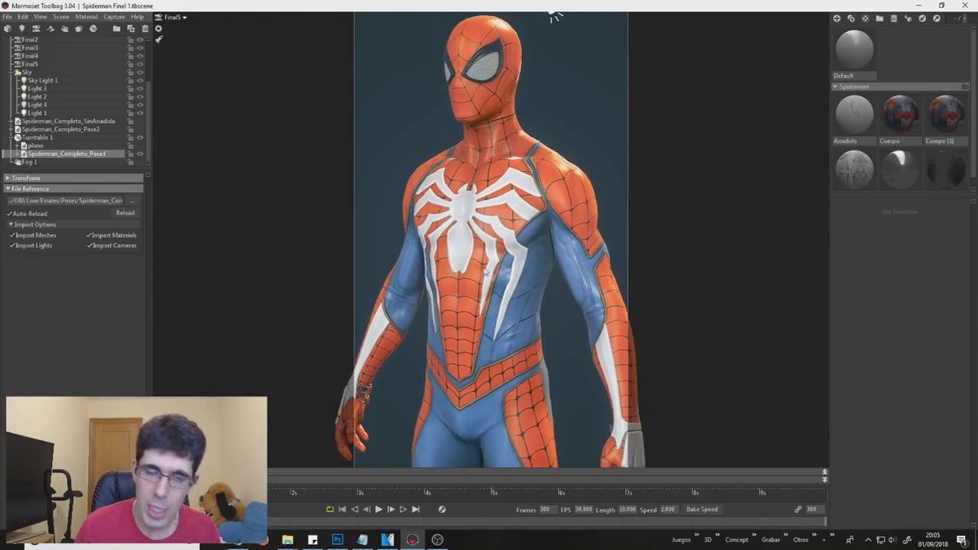
In Marmoset Toolbag, examine the textured Spider-Man model's legs, torso and head from several angles
alt+drag(307, 273, 522, 154)
scroll(339, 180, down, 5)
scroll(522, 154, up, 6)
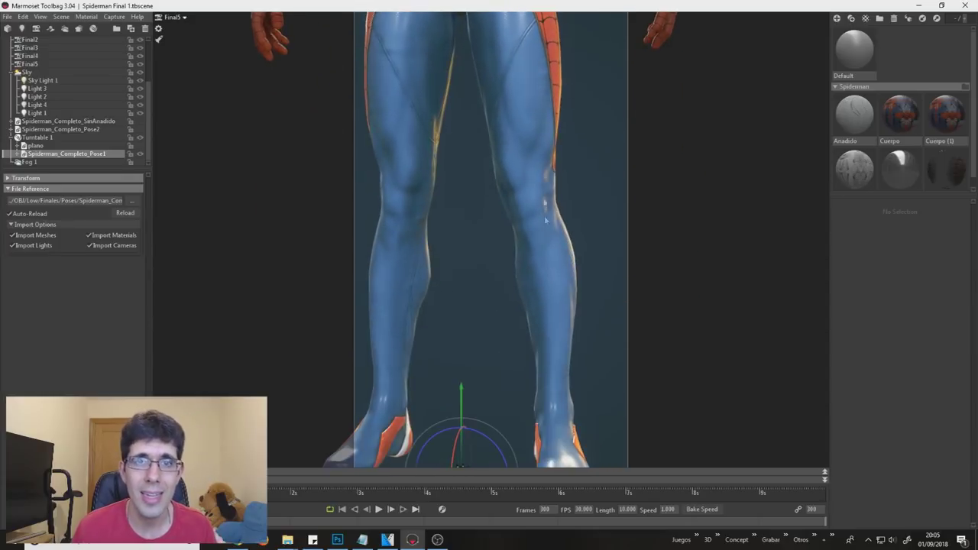
alt+middle_drag(535, 283, 504, 195)
mouse_move(505, 195)
alt+mouse_down()
mouse_move(368, 180)
mouse_move(514, 192)
alt+mouse_up()
alt+middle_drag(510, 103, 497, 232)
alt+drag(497, 233, 517, 208)
alt+middle_drag(517, 207, 509, 267)
scroll(509, 268, down, 2)
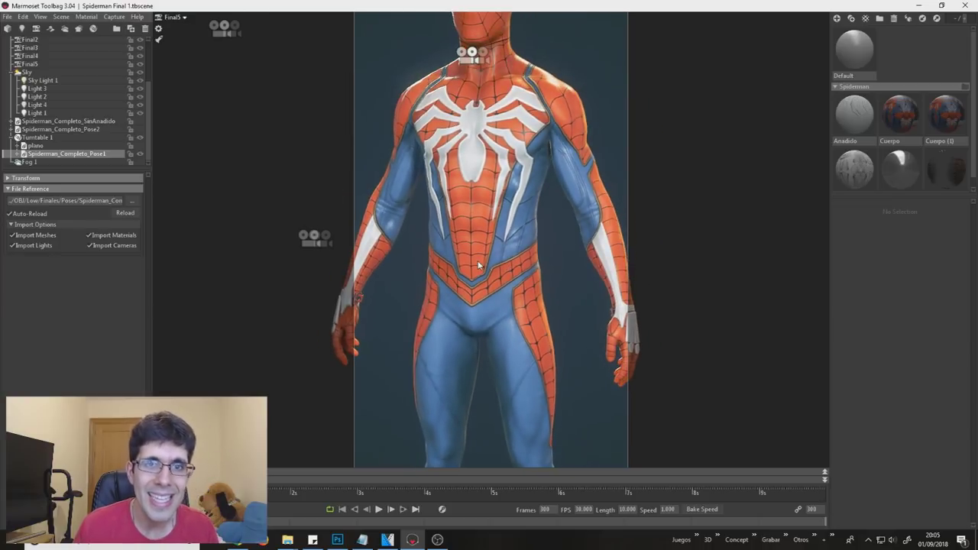
alt+drag(480, 264, 463, 294)
alt+middle_drag(463, 294, 496, 264)
alt+right_drag(496, 265, 558, 243)
scroll(557, 243, down, 6)
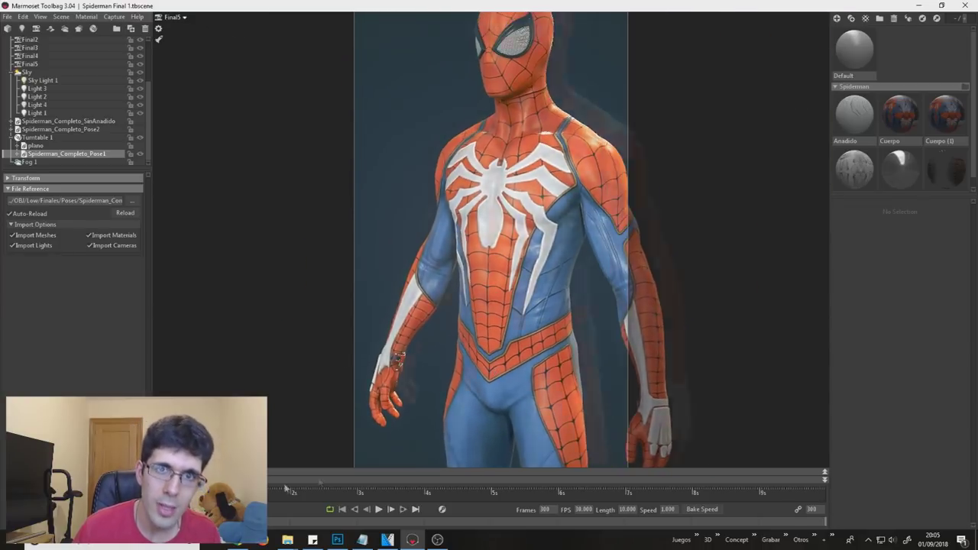
Scrub through the turntable timeline and inspect the lit character from the side and the front
drag(176, 492, 731, 489)
drag(768, 463, 358, 482)
drag(299, 528, 11, 540)
drag(453, 328, 506, 334)
scroll(505, 313, down, 2)
middle_drag(505, 310, 505, 248)
scroll(489, 253, down, 2)
drag(533, 256, 506, 216)
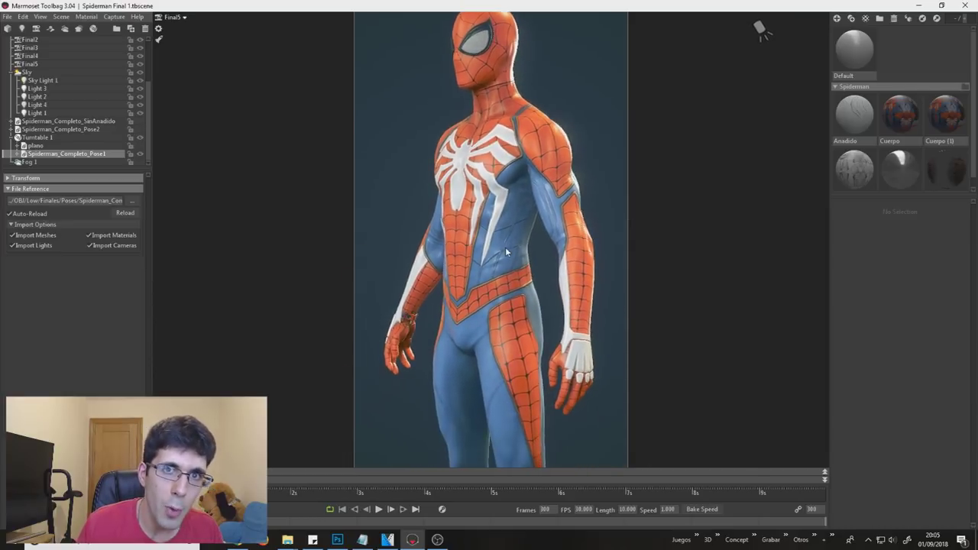
middle_drag(509, 268, 510, 309)
scroll(493, 279, up, 4)
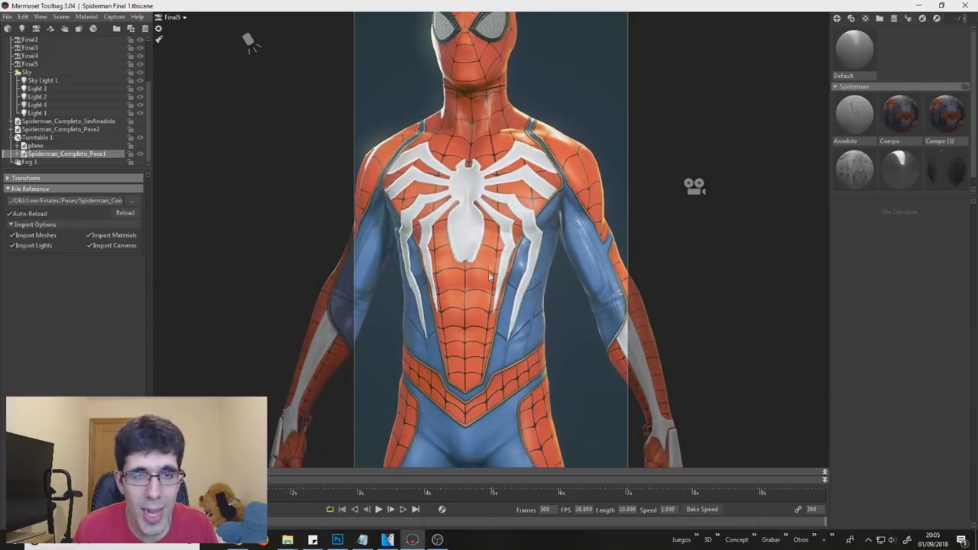
middle_drag(489, 272, 497, 307)
scroll(497, 305, down, 2)
Turn on the wireframe overlay in the scene's Render settings and open the color picker for the scale reference
scroll(66, 115, up, 4)
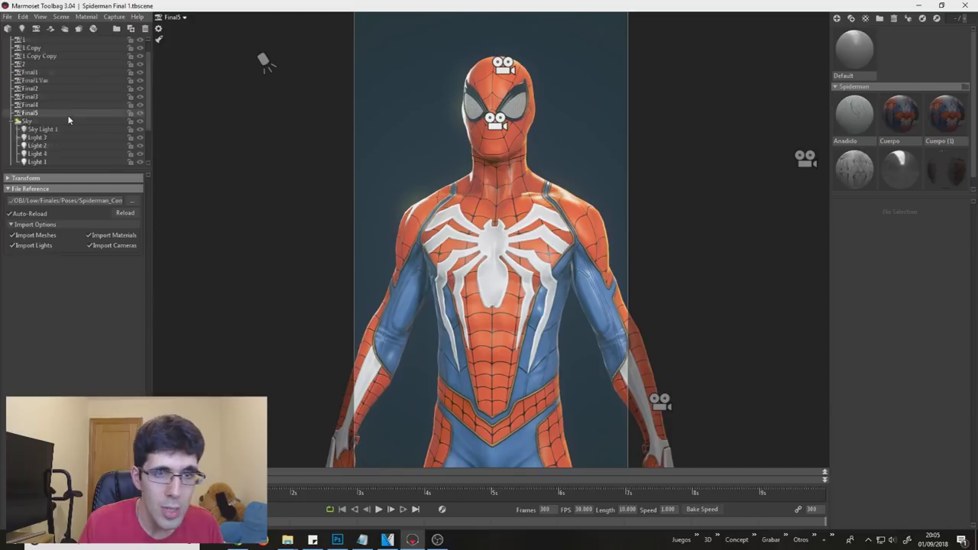
click(36, 48)
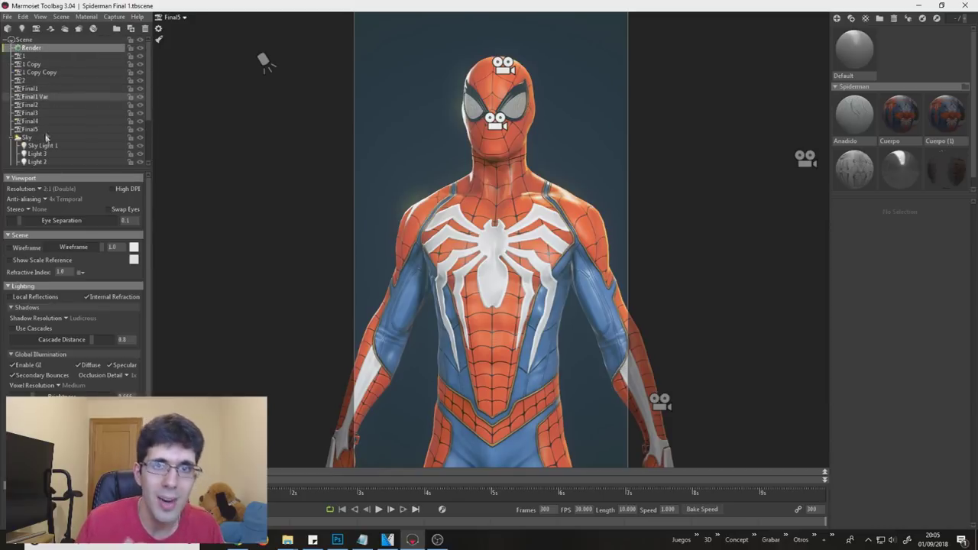
click(10, 247)
click(134, 259)
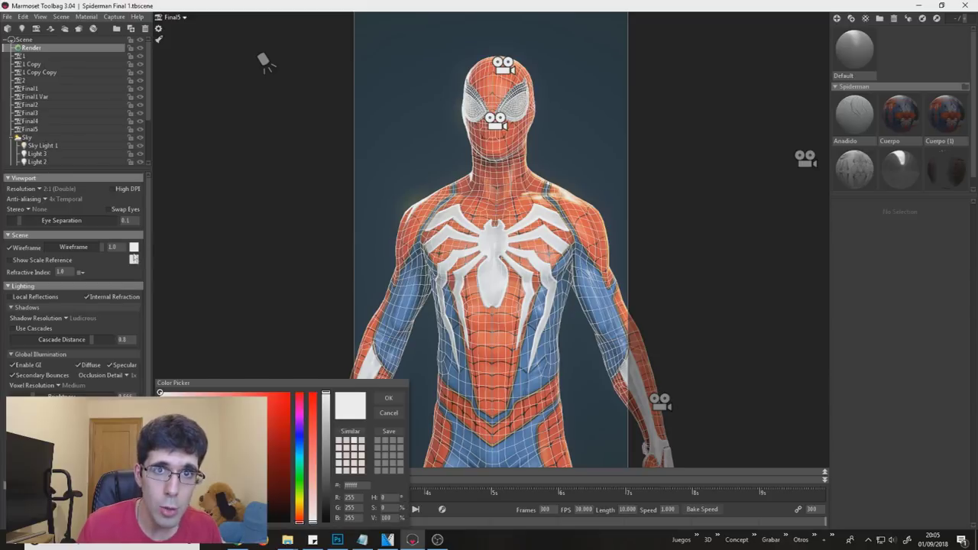
drag(159, 392, 87, 295)
Inspect the wireframe topology over the torso, crotch, legs and arms of the character
drag(479, 257, 398, 259)
scroll(432, 255, up, 3)
middle_drag(495, 267, 468, 145)
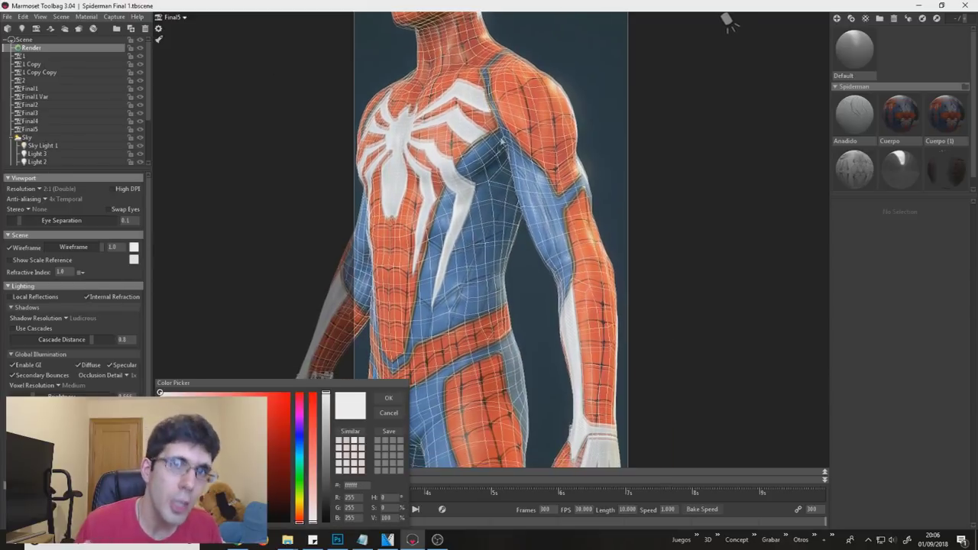
middle_drag(458, 356, 476, 267)
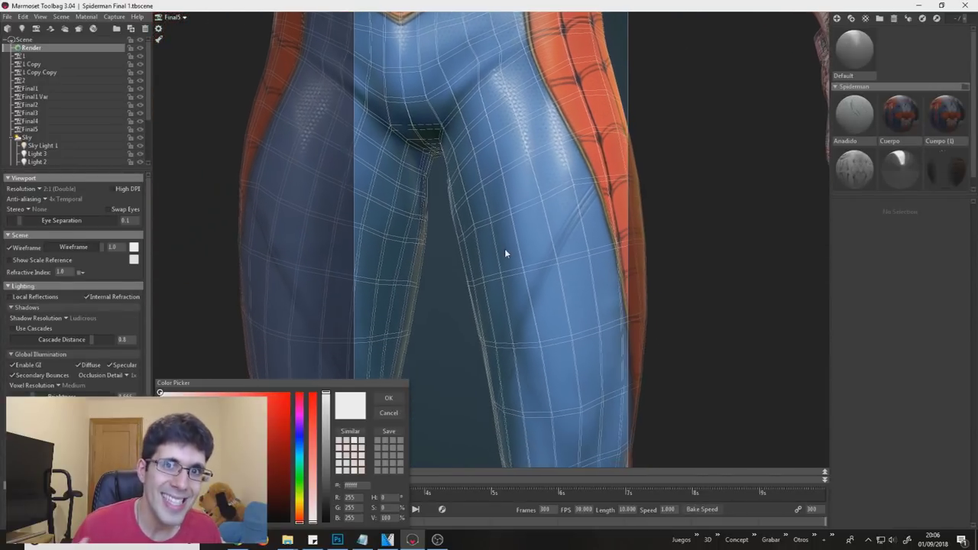
drag(496, 260, 525, 254)
right_drag(525, 255, 524, 188)
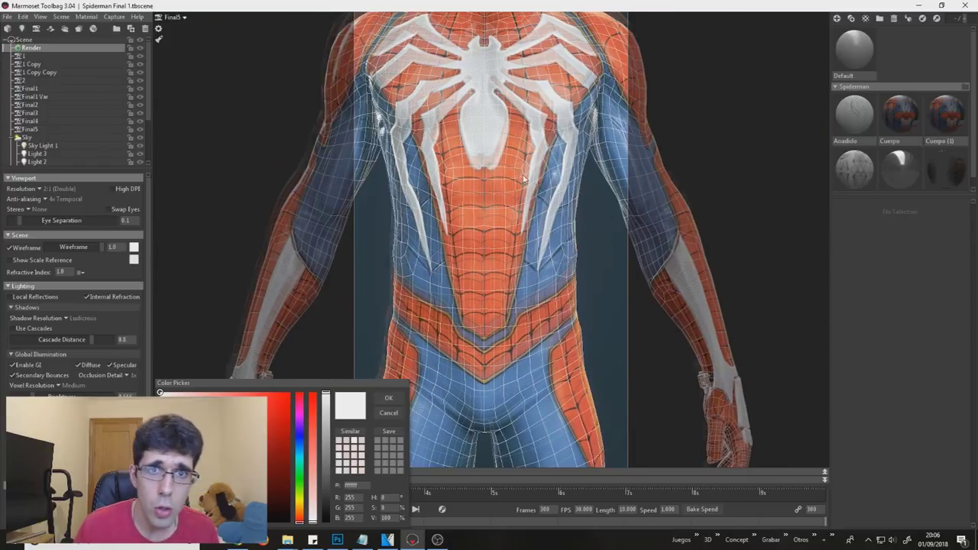
Close the scale reference's color picker and turn off the scene's wireframe overlay
middle_drag(522, 331, 522, 339)
right_drag(514, 263, 507, 210)
click(388, 398)
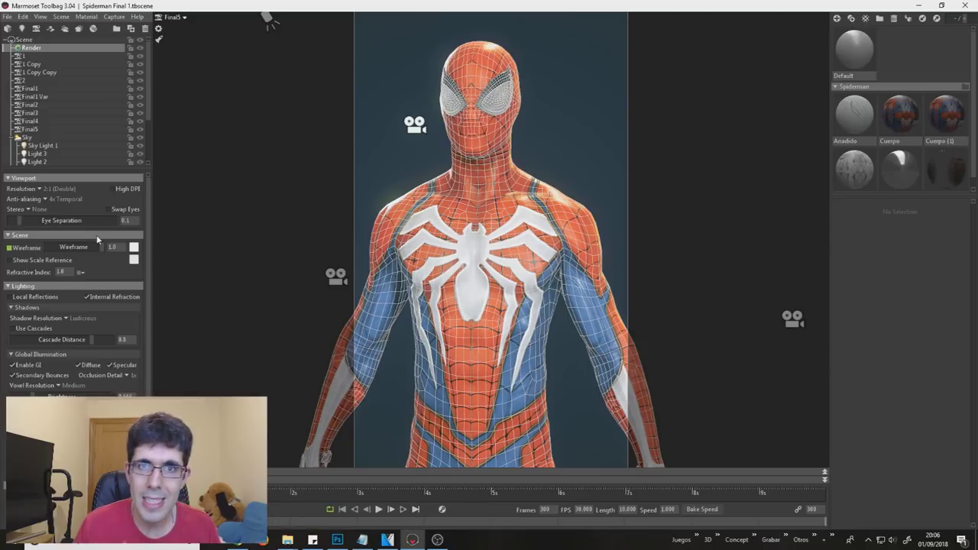
click(27, 249)
scroll(53, 107, down, 3)
scroll(53, 130, up, 3)
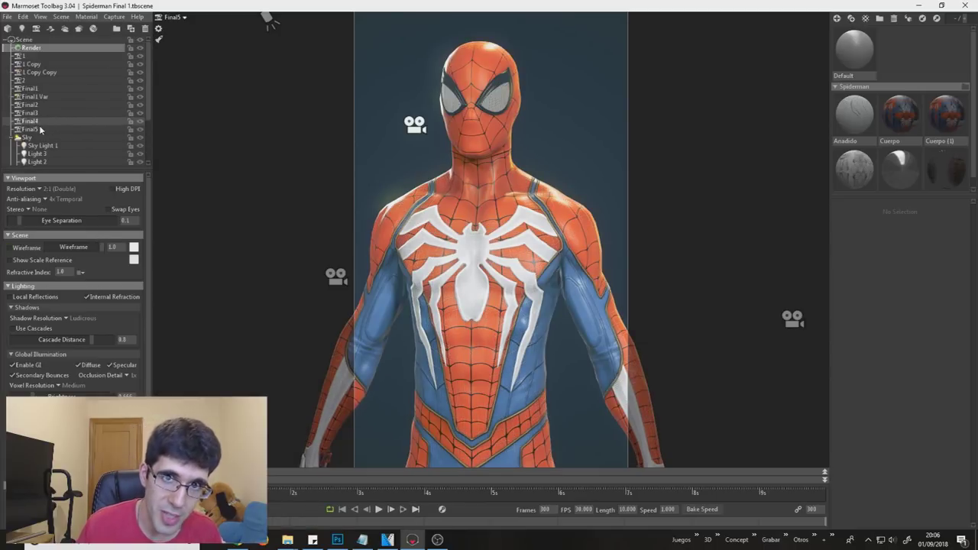
Select the Final5 camera and try its post-effect color saturation, draining the image of color and restoring it
click(54, 129)
click(138, 358)
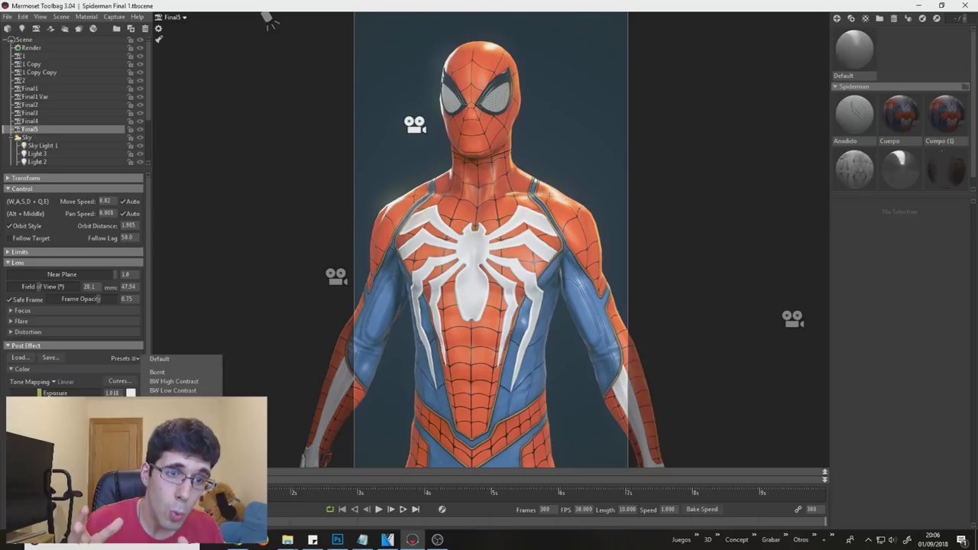
click(170, 427)
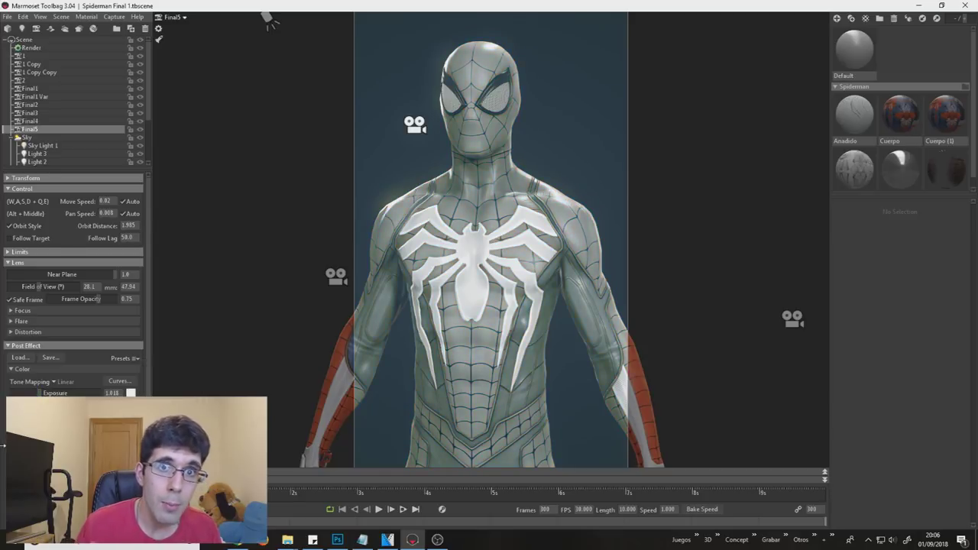
drag(15, 429, 42, 430)
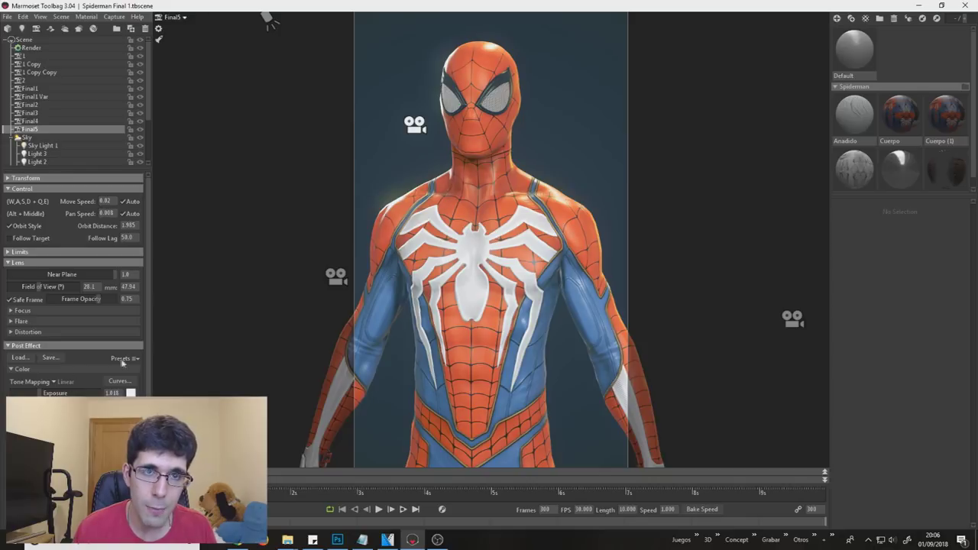
Apply the BW High Contrast post-effect preset to the Final5 camera and lower its exposure to 1.354
click(122, 359)
click(205, 375)
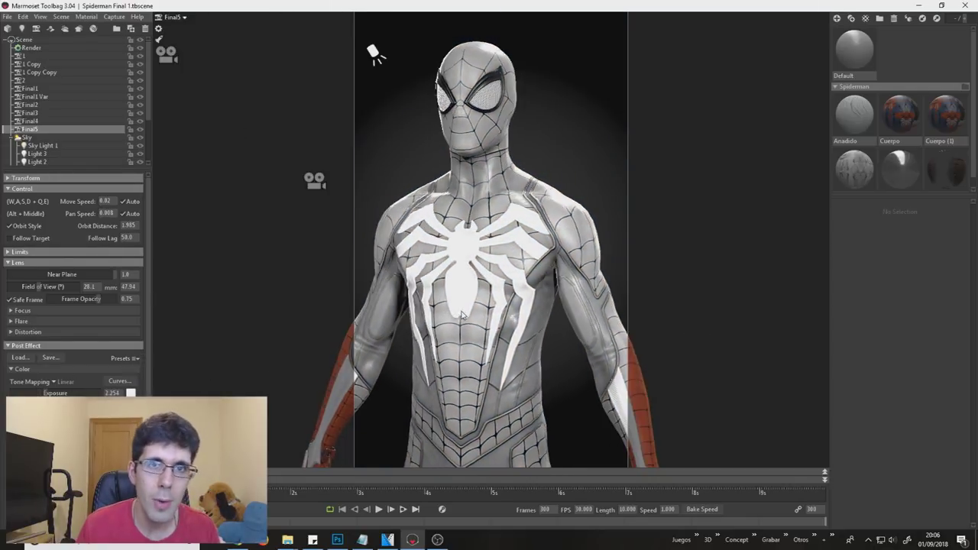
drag(489, 316, 443, 322)
drag(48, 393, 41, 393)
alt+drag(456, 333, 489, 263)
scroll(489, 264, down, 5)
alt+middle_drag(489, 264, 493, 202)
alt+drag(493, 203, 472, 202)
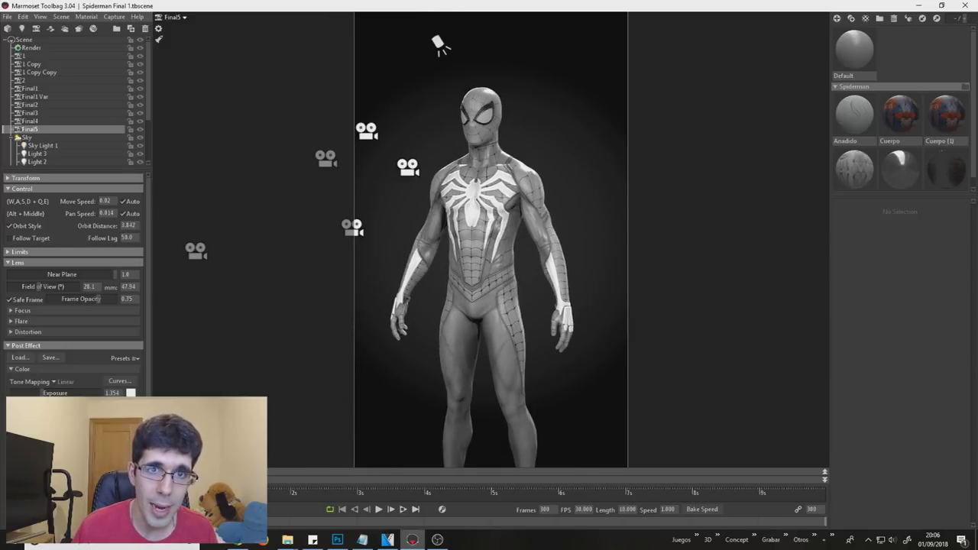